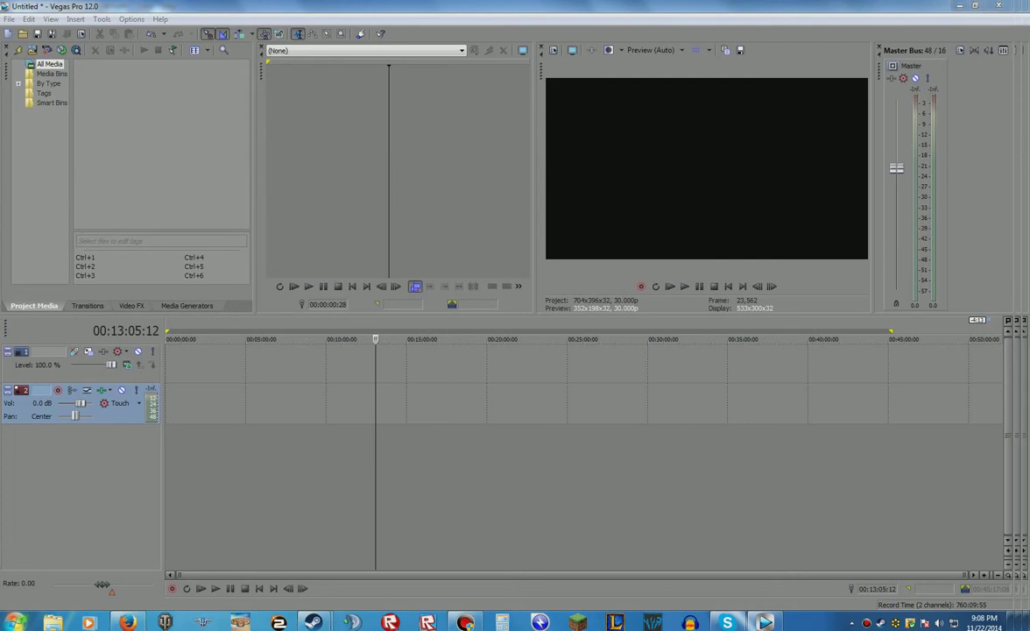
Move the playhead back to the very start of the empty timeline, at 00:00:00:00.
click(458, 473)
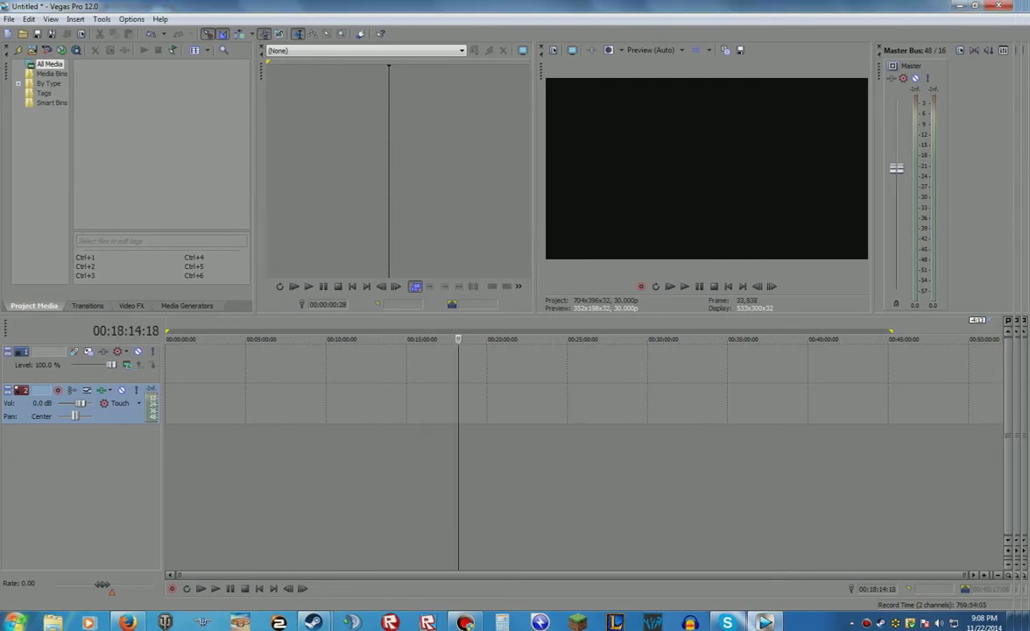
click(390, 473)
click(389, 473)
key(Left)
key(Left)
key(Left)
key(Left)
key(Left)
key(Left)
key(Left)
key(Left)
key(Left)
key(Left)
key(Left)
key(Left)
key(Left)
key(Left)
key(Left)
key(Left)
key(Left)
key(Left)
key(Left)
key(Left)
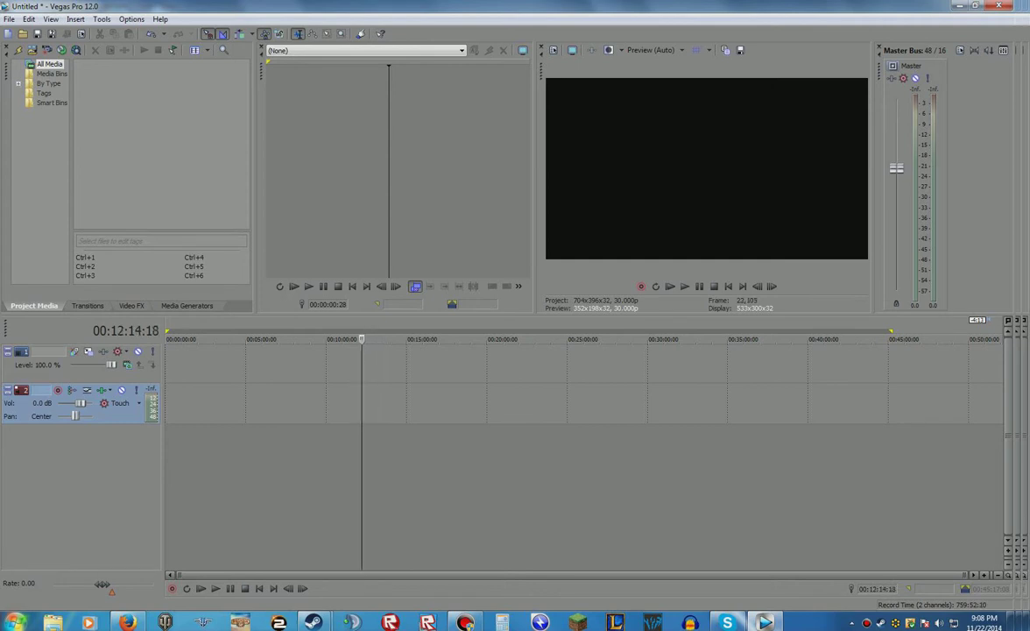
drag(362, 339, 259, 339)
key(Left)
key(Left)
key(Left)
key(Left)
key(Left)
key(Left)
key(Left)
key(Left)
key(Left)
key(Left)
key(Left)
key(Left)
key(Left)
key(Left)
key(Left)
key(Left)
key(Left)
key(Left)
key(Left)
key(Left)
key(Left)
key(Left)
key(Left)
key(Left)
key(Left)
key(Left)
key(Left)
key(Left)
key(Left)
key(Left)
key(Left)
key(Left)
key(Left)
key(Left)
key(Left)
key(Left)
key(Left)
key(Left)
key(Left)
key(Left)
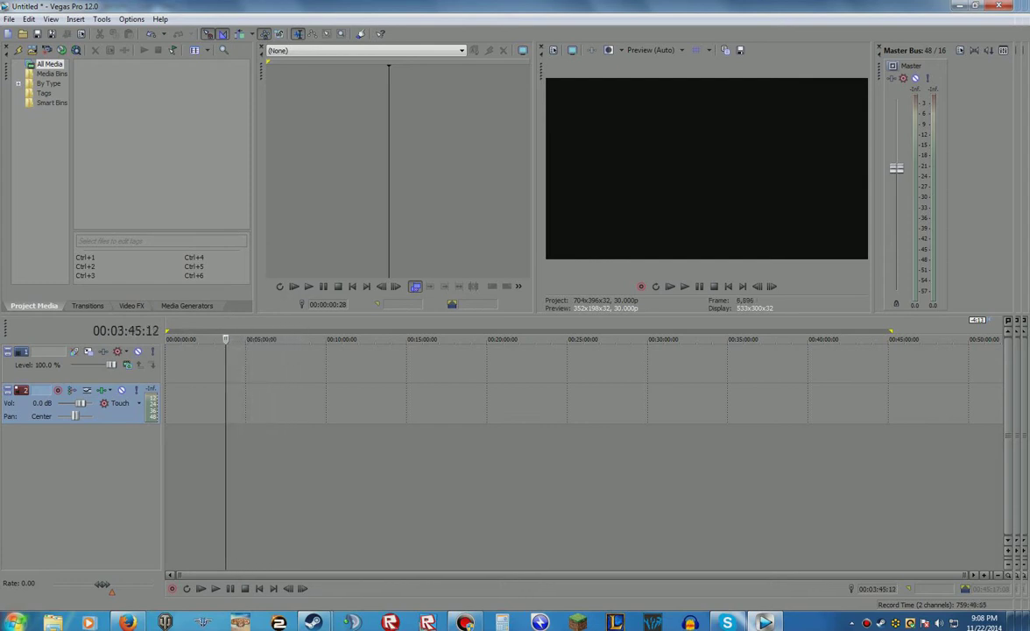
key(Left)
key(Left)
key(Left)
key(Left)
key(Left)
key(Left)
key(Left)
key(Left)
key(Left)
key(Left)
key(Left)
key(Left)
key(Left)
key(Left)
key(Left)
key(Left)
key(Left)
key(Left)
key(Left)
key(Left)
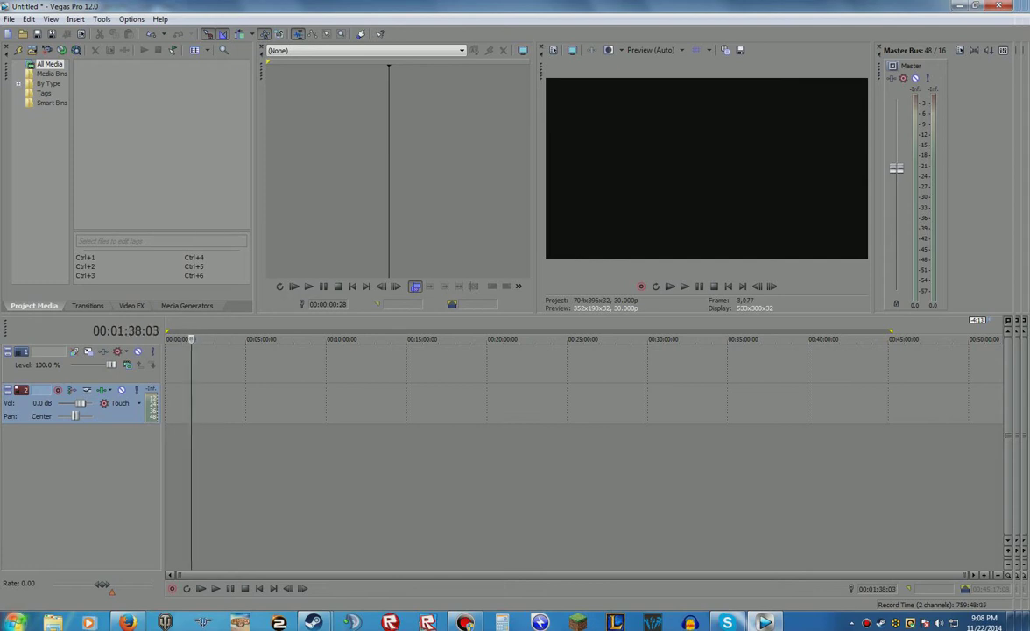
drag(191, 339, 167, 339)
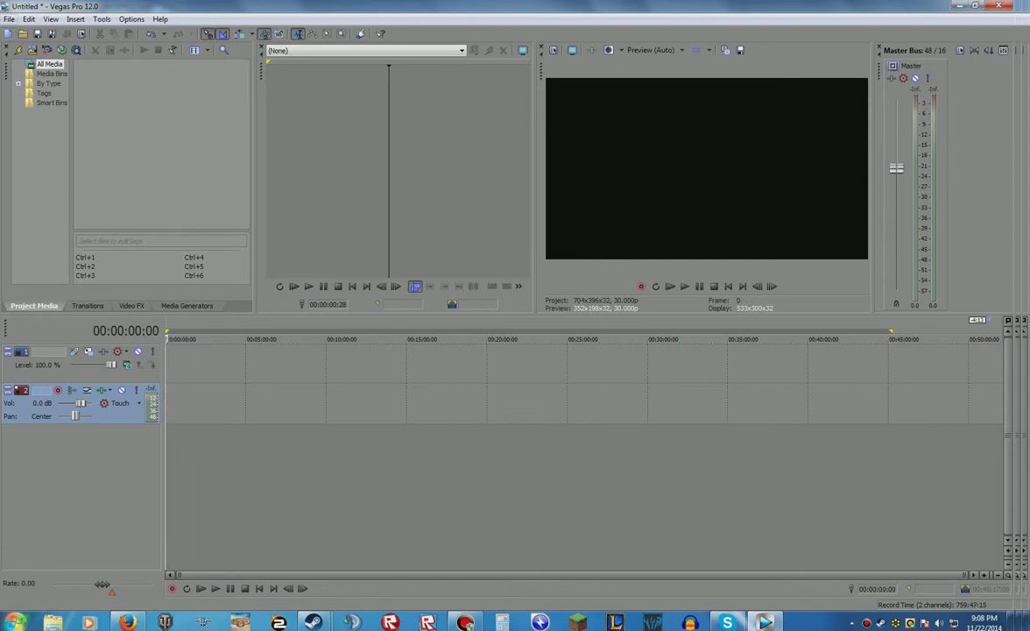
click(9, 19)
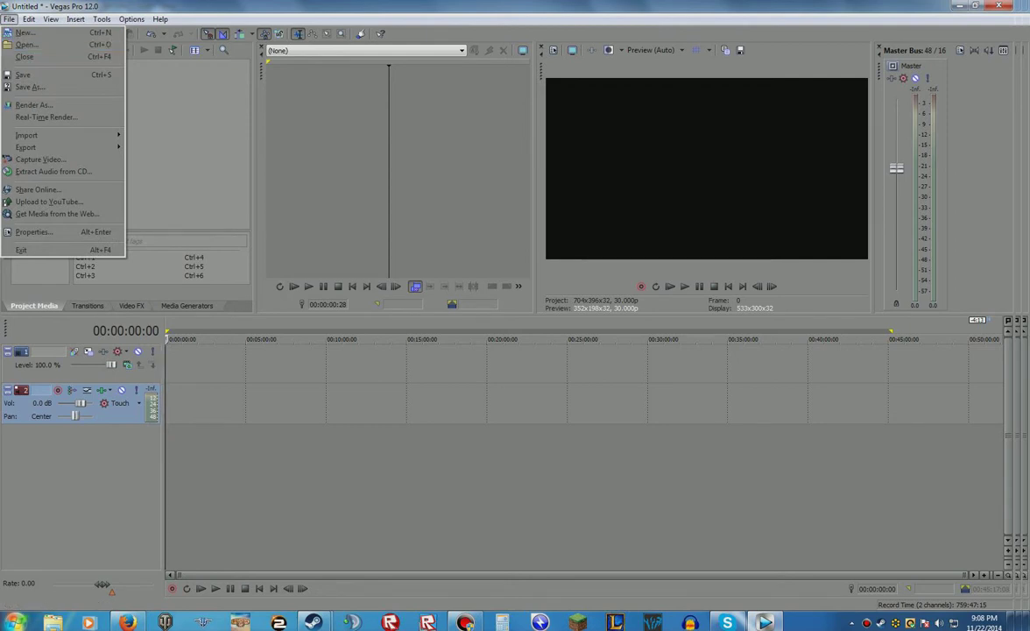
key(Down)
key(Return)
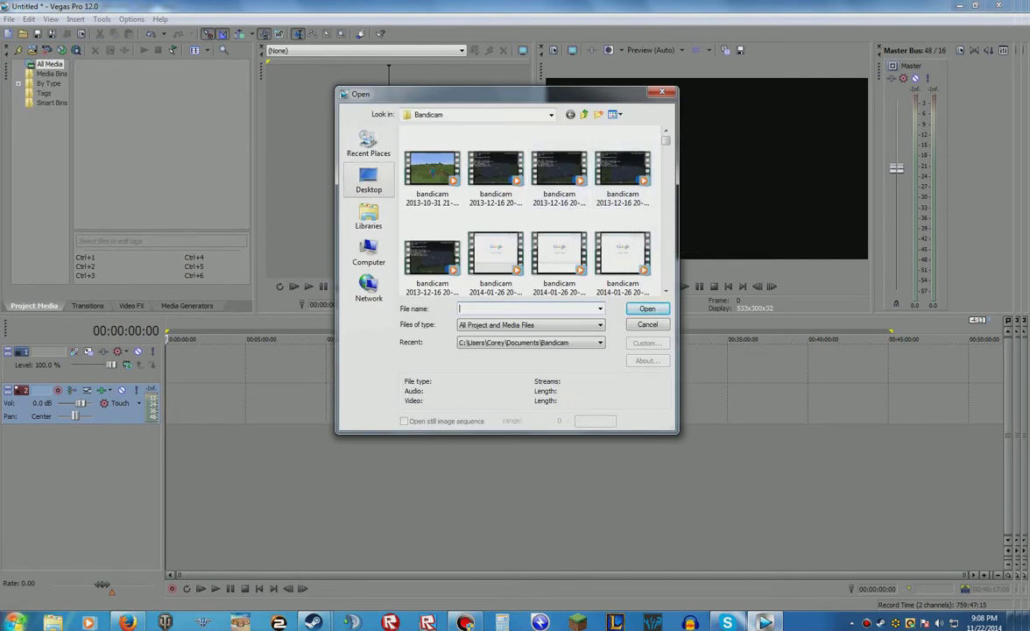
click(369, 216)
double_click(454, 142)
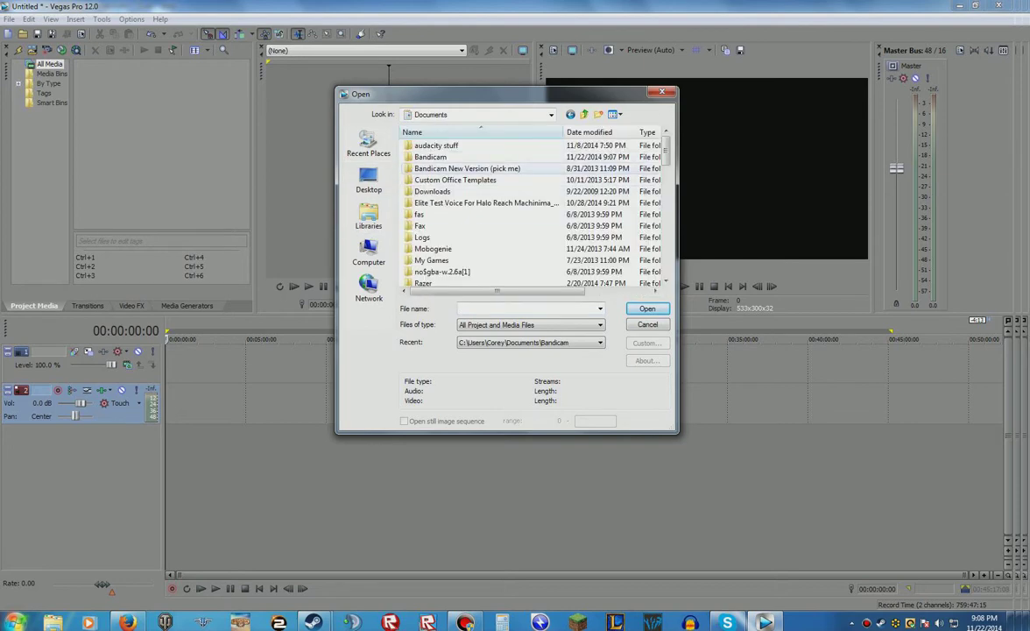
double_click(431, 157)
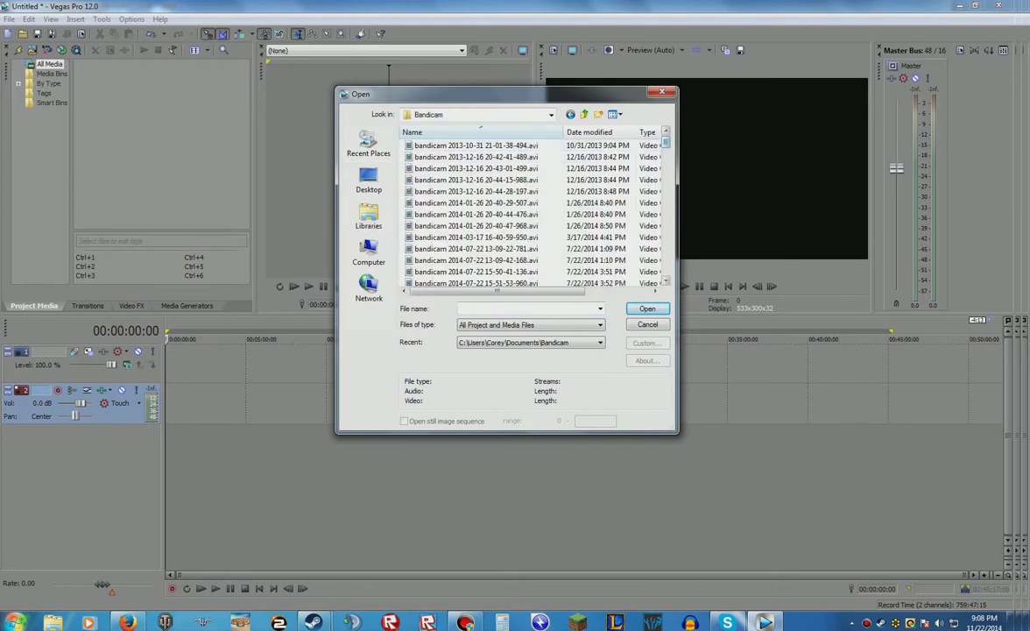
scroll(526, 210, down, 5)
scroll(526, 211, down, 20)
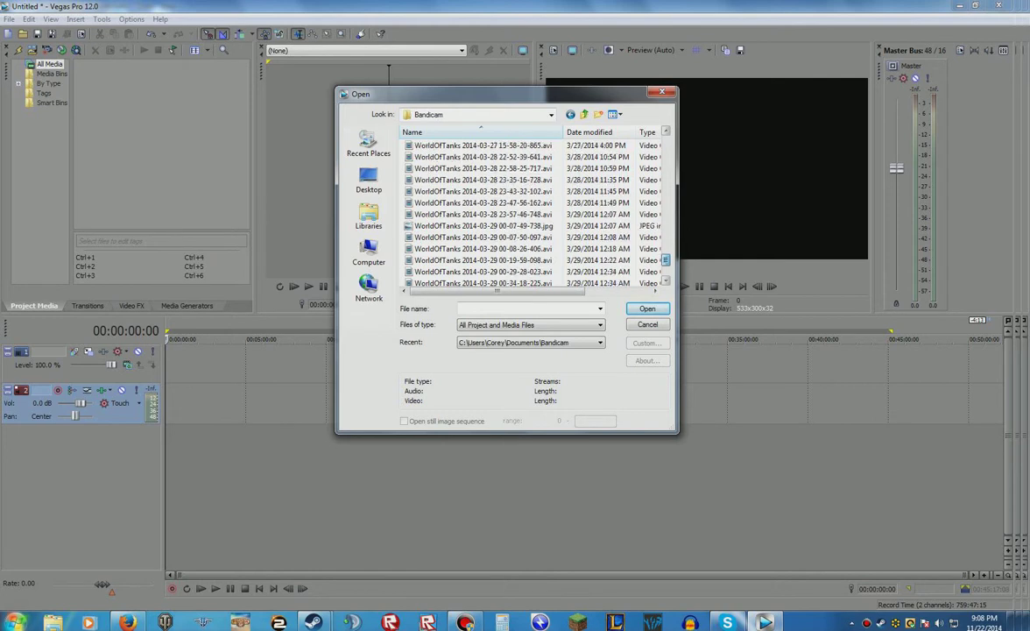
click(508, 272)
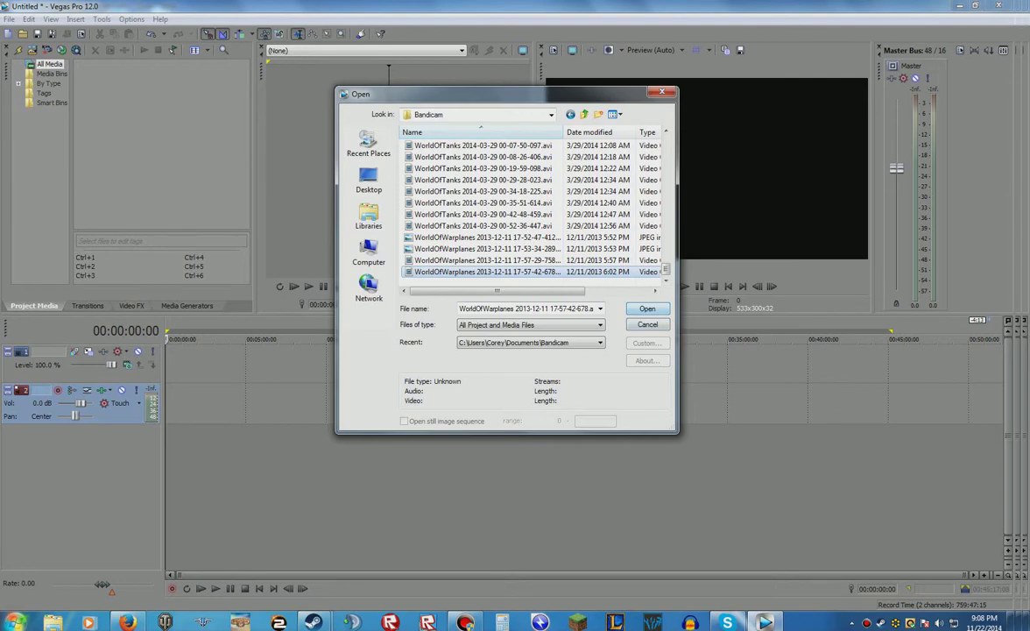
click(647, 309)
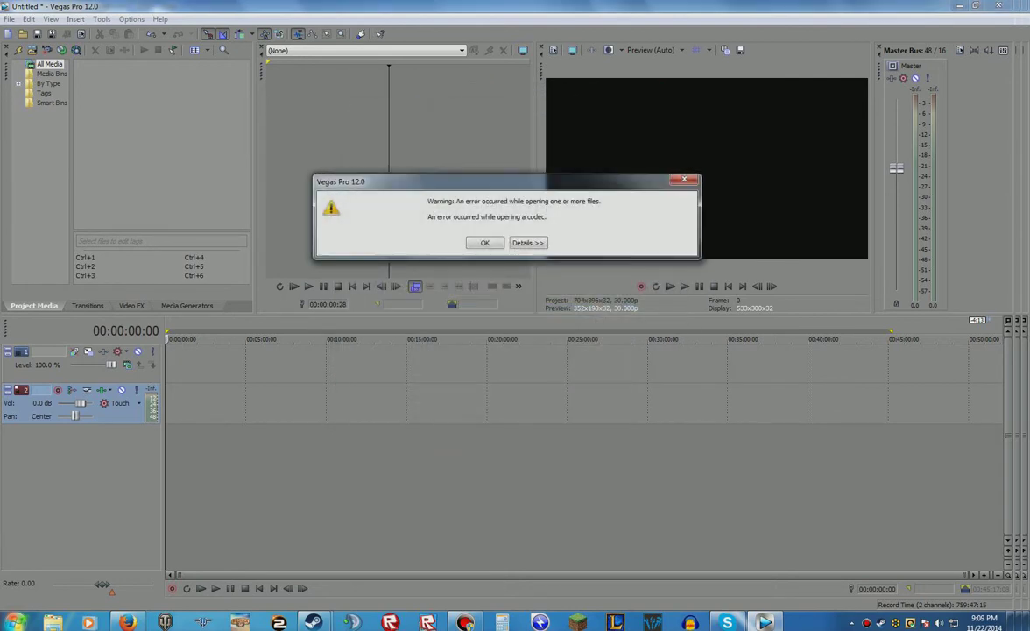
Examine the details of the file-opening error and dismiss the warning.
click(528, 243)
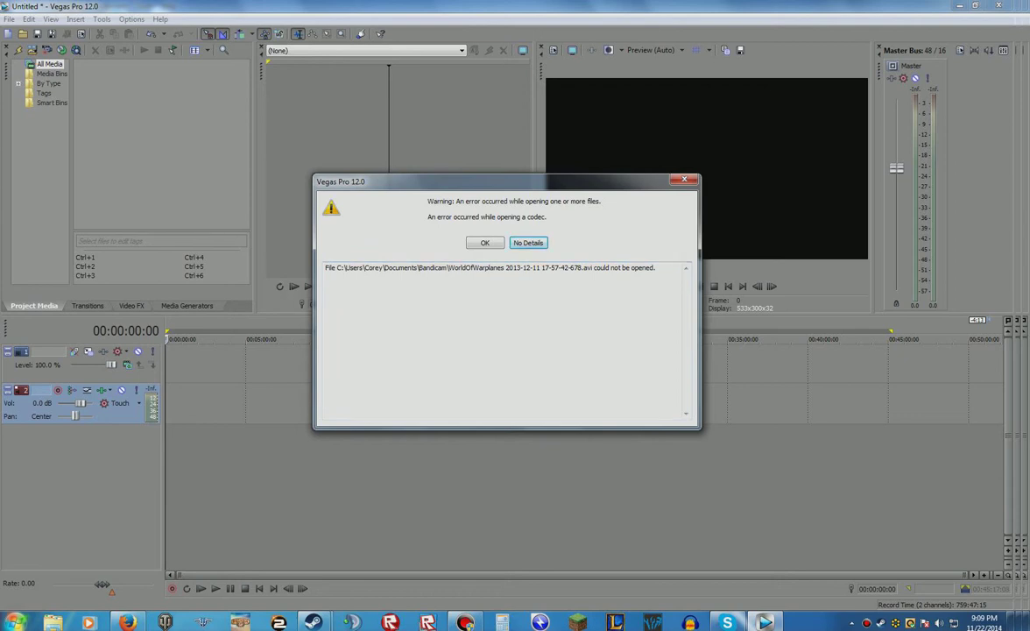
drag(654, 269, 391, 268)
click(525, 298)
drag(655, 270, 592, 268)
click(526, 297)
key(ctrl+shift+Left)
key(ctrl+shift+Left)
key(ctrl+shift+Left)
key(ctrl+shift+Left)
key(ctrl+shift+Left)
key(Right)
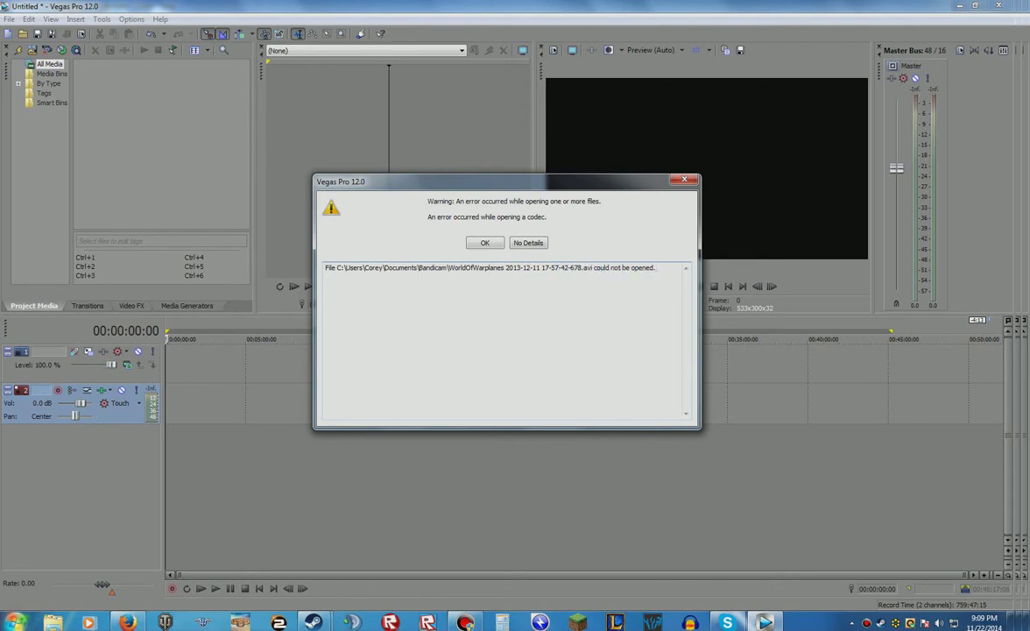
drag(582, 268, 588, 268)
click(528, 242)
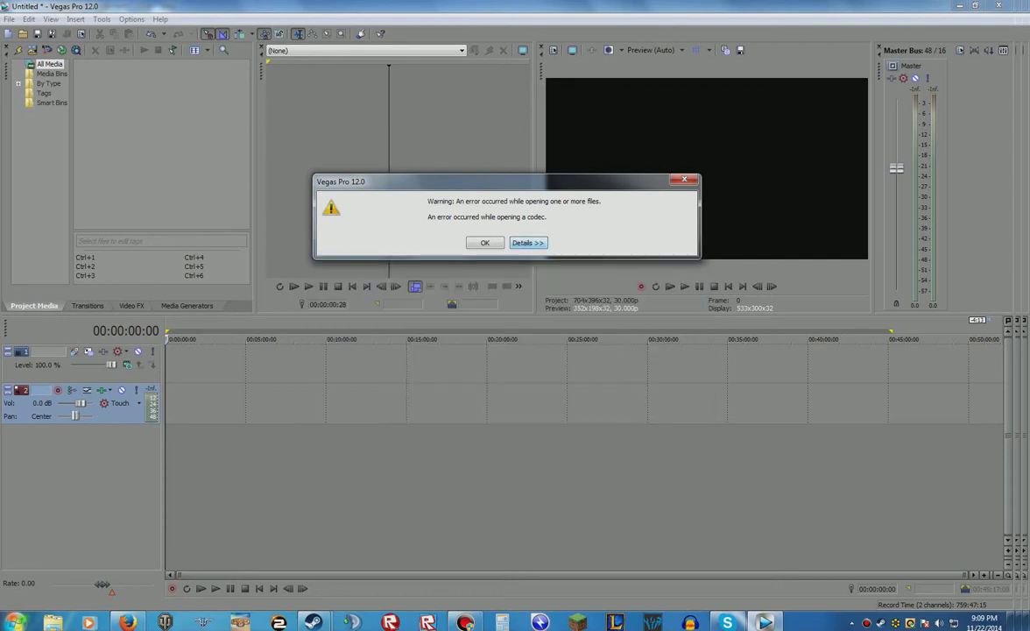
key(Return)
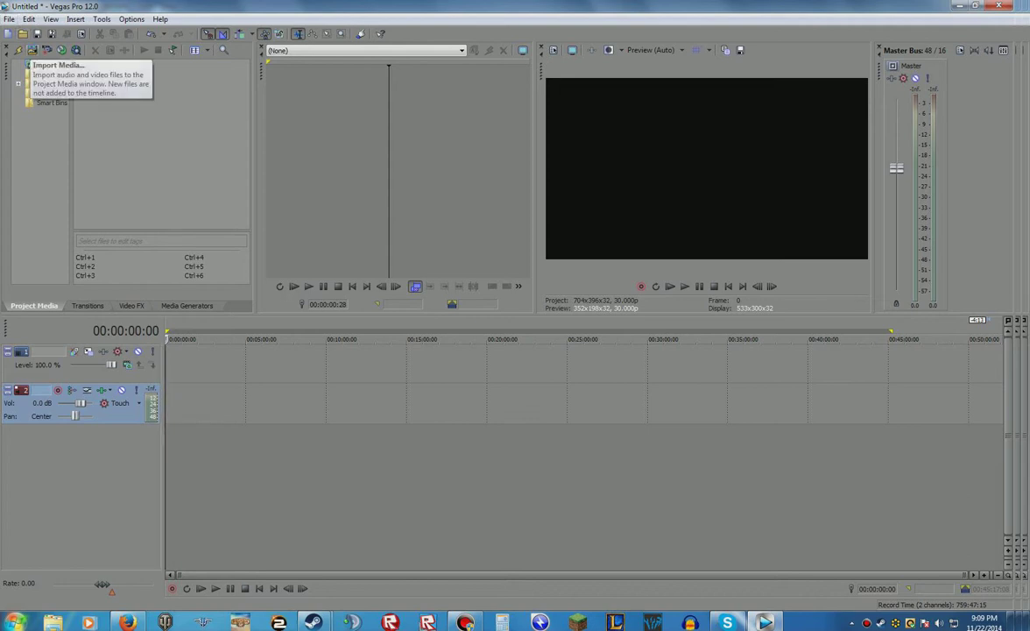
Import the clip PS2Video_0005.avi from the Planetside2 folder on the Desktop into the project media.
click(9, 18)
click(8, 19)
click(32, 50)
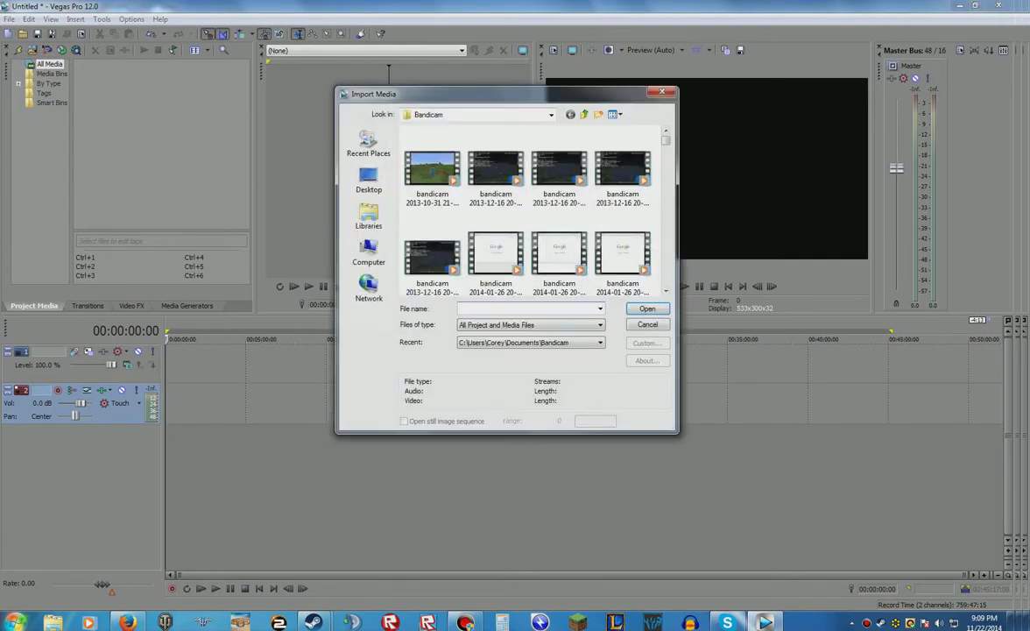
scroll(526, 210, down, 6)
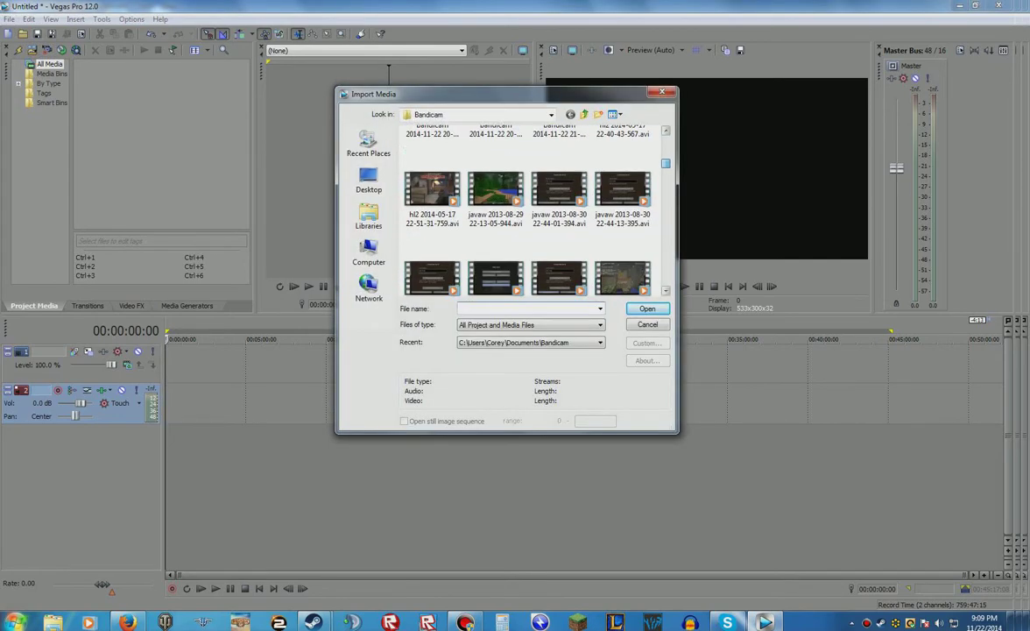
scroll(526, 210, up, 6)
click(369, 180)
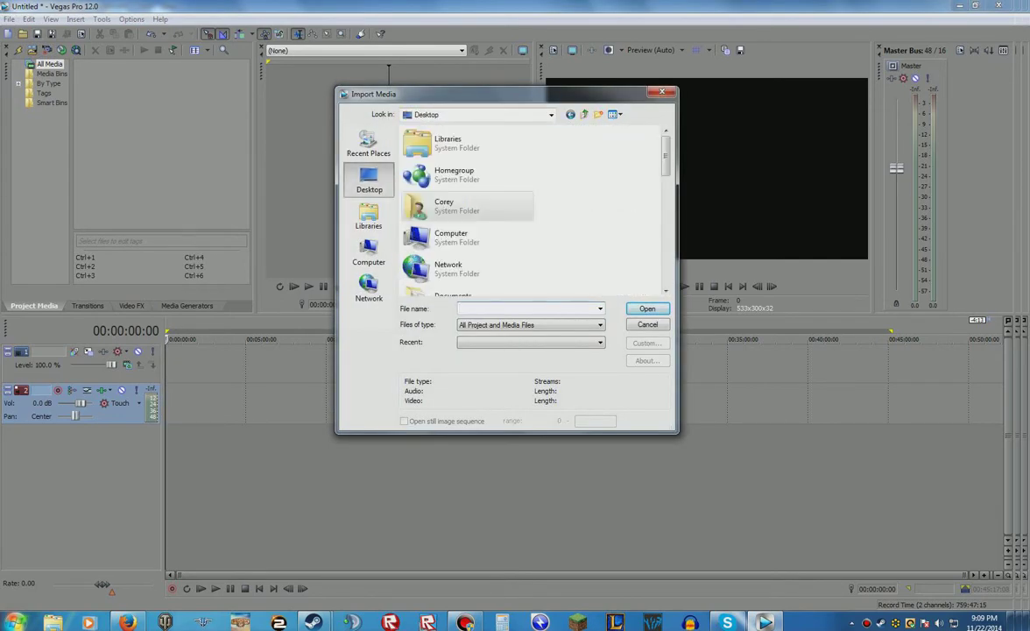
click(369, 214)
double_click(428, 143)
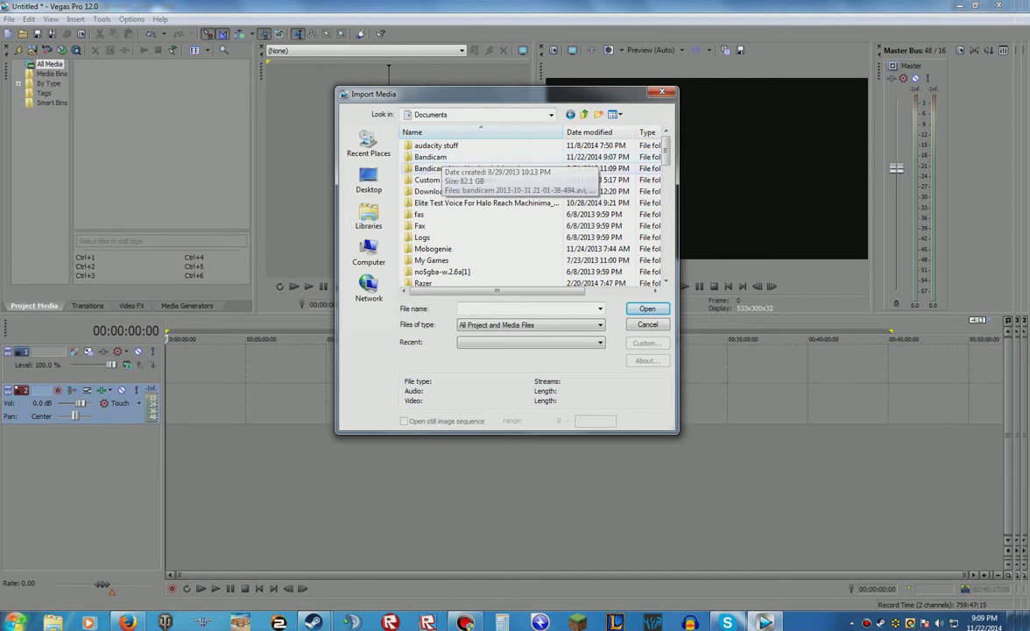
scroll(491, 214, down, 2)
scroll(490, 214, up, 1)
click(369, 180)
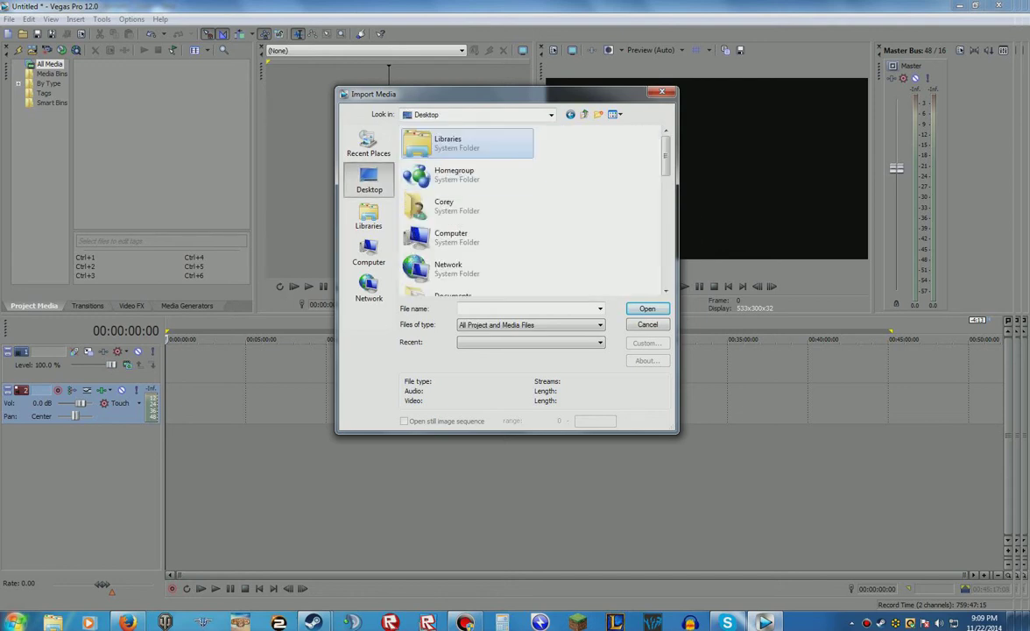
scroll(490, 215, down, 8)
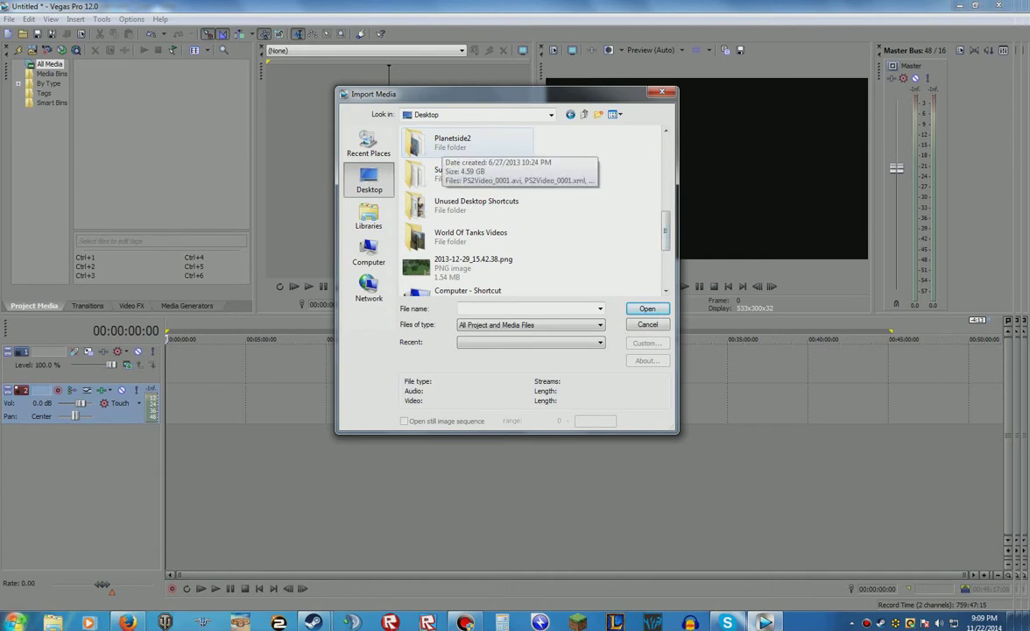
double_click(455, 143)
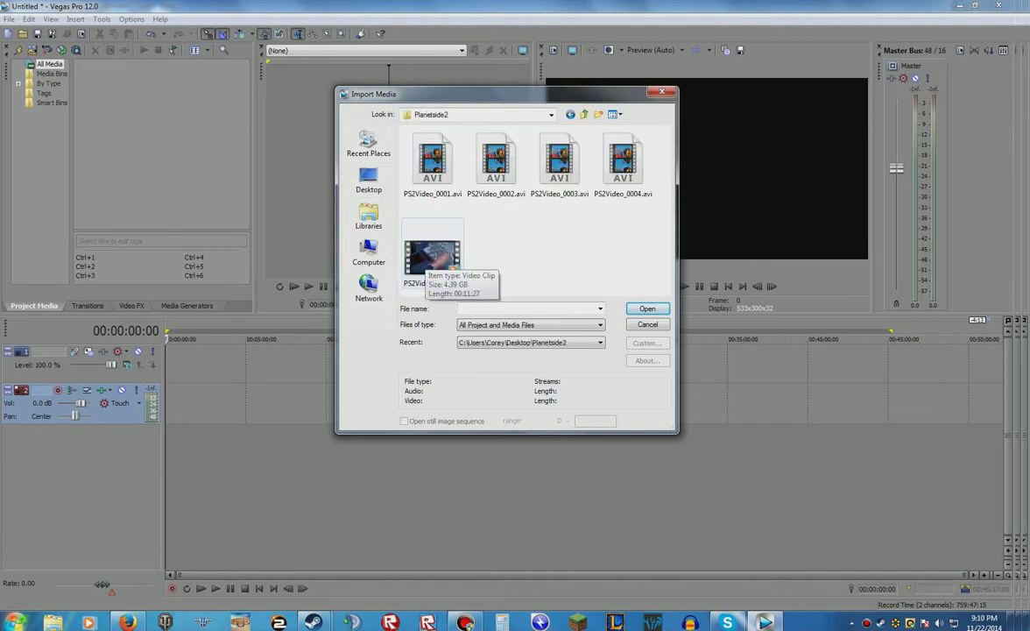
double_click(431, 258)
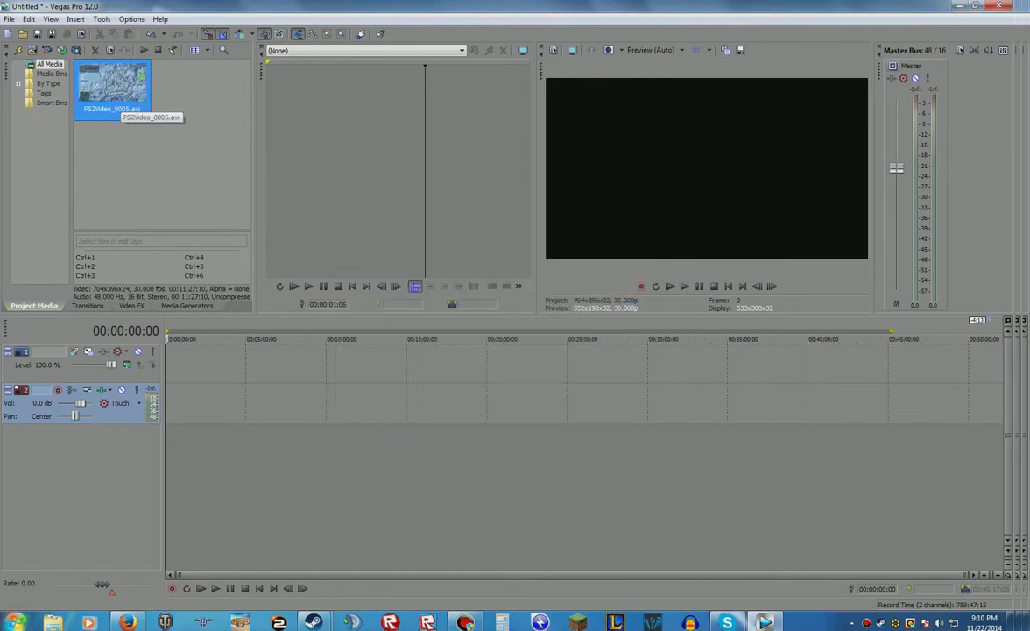
Place PS2Video_0005.avi at the start of the timeline and set the project video settings to match this media.
drag(120, 98, 169, 366)
drag(249, 376, 249, 377)
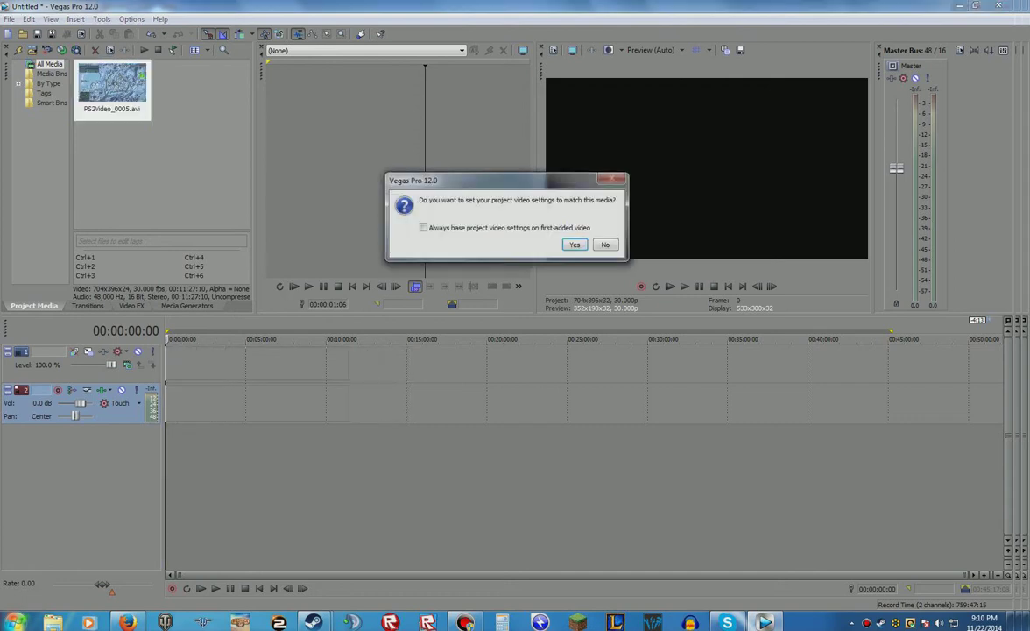
click(575, 245)
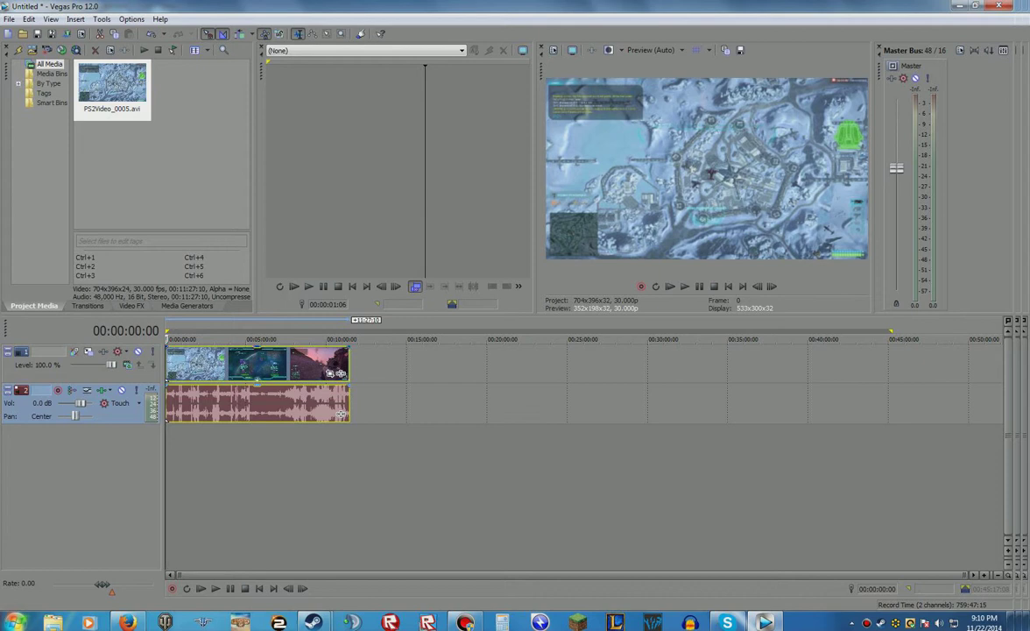
Play the first few seconds of the clip, pause it, and return the playhead to the timeline start.
click(216, 589)
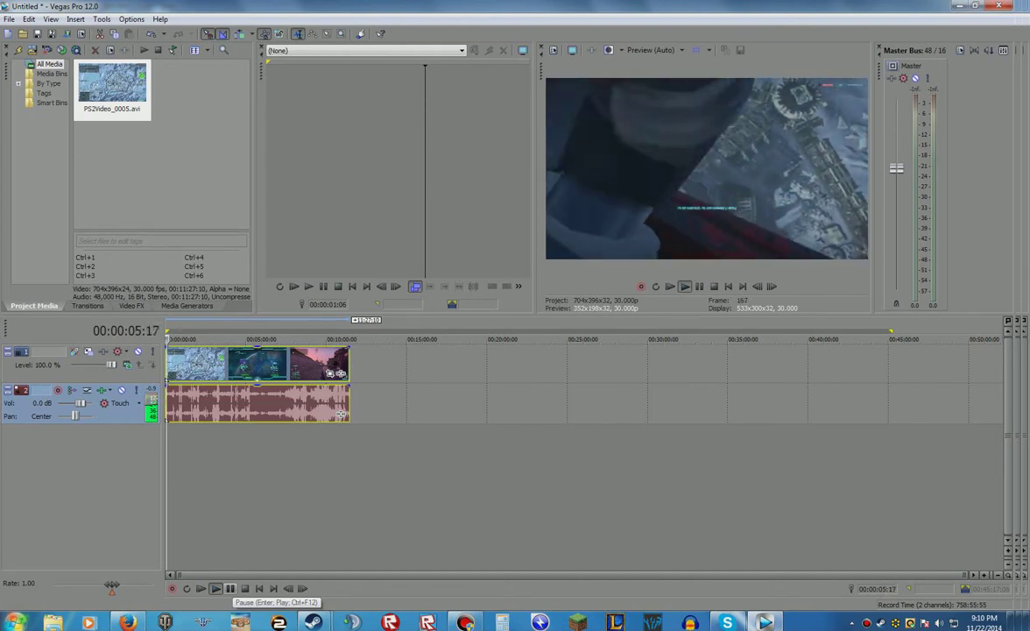
click(231, 589)
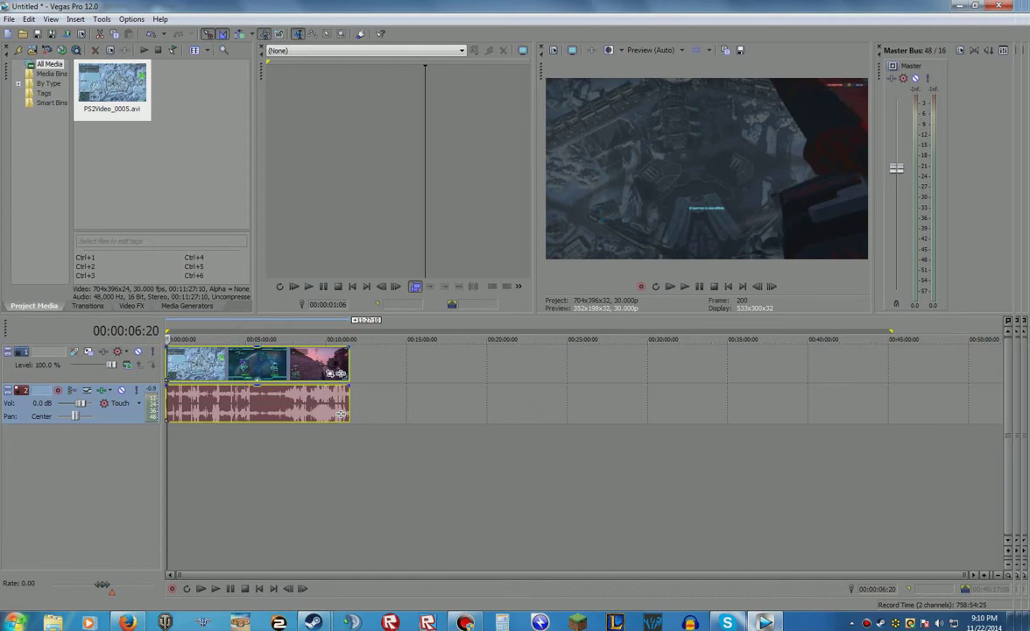
key(Left)
key(Left)
key(Left)
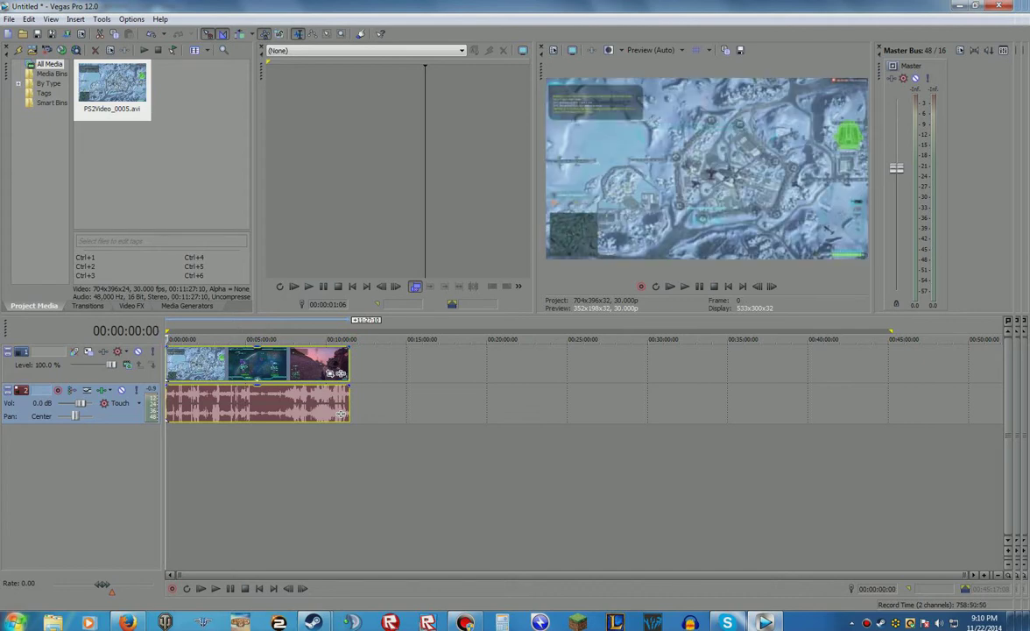
Delete the clip's video and audio from the timeline and remove PS2Video_0005.avi from the project media.
drag(425, 403, 167, 403)
key(Delete)
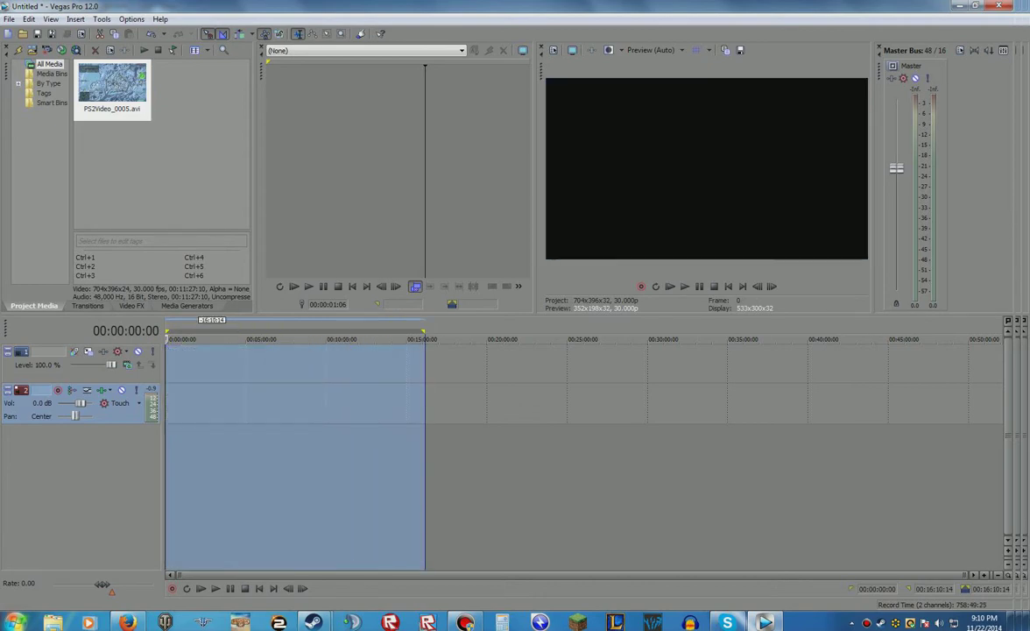
click(166, 171)
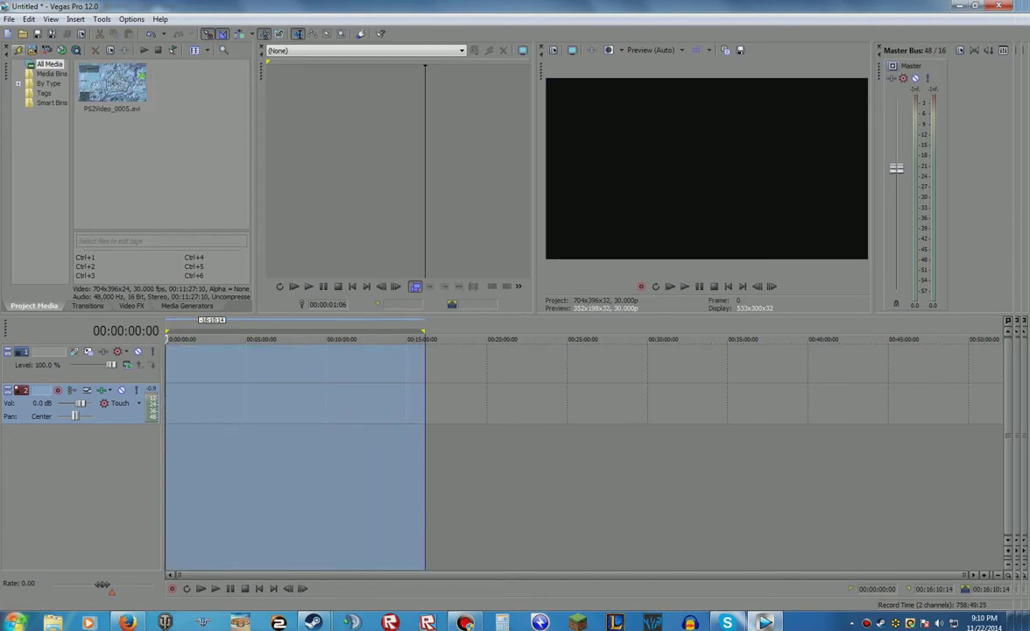
key(Delete)
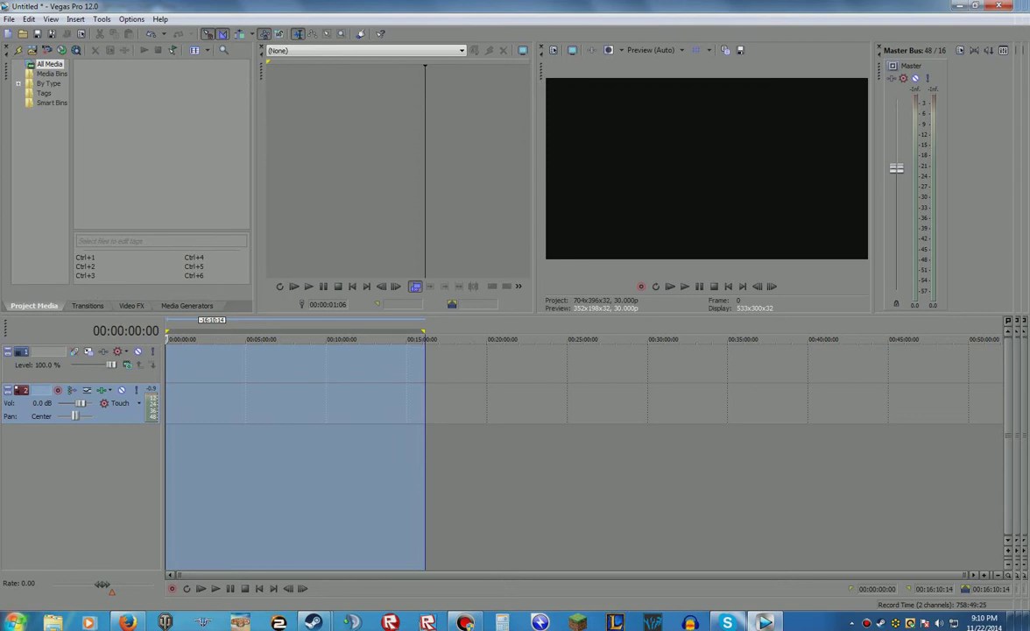
Clear the time selection on the timeline and move the playhead to about 00:08:12:19.
click(542, 464)
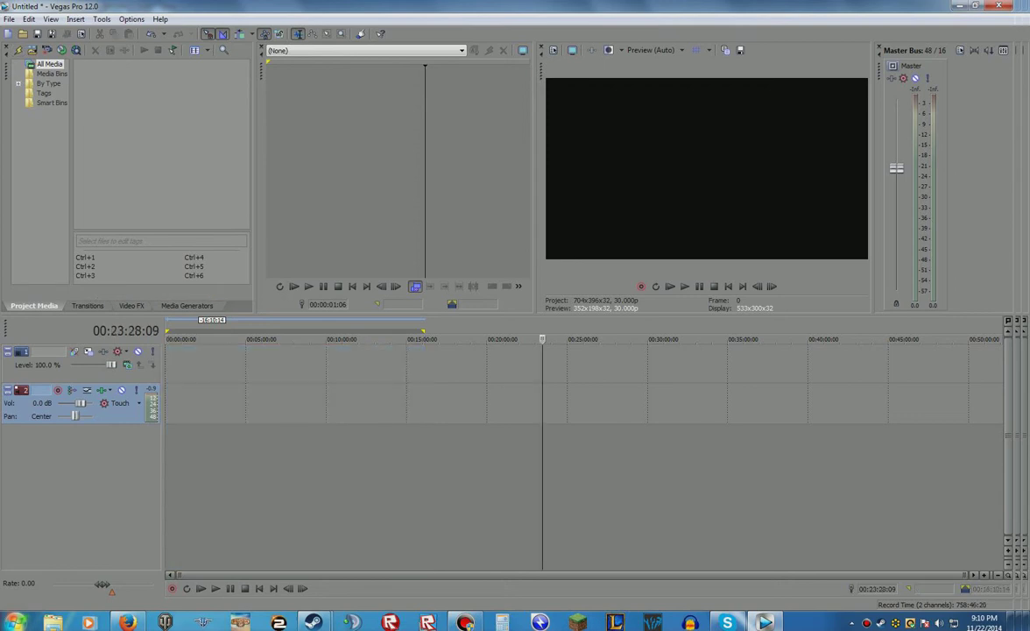
key(Left)
key(Left)
key(Left)
key(Left)
key(Left)
key(Left)
key(Left)
key(Left)
key(Left)
key(Left)
key(Left)
key(Left)
key(Left)
key(Left)
key(Left)
key(Left)
key(Left)
key(Left)
key(Left)
key(Left)
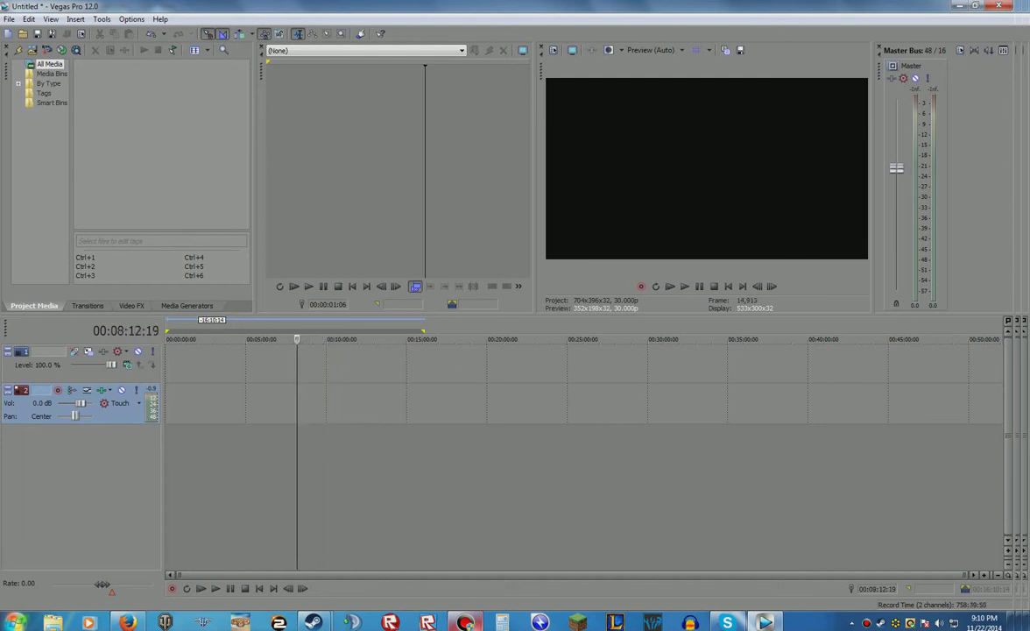
Move the playhead back to the start of the timeline.
key(Left)
key(Left)
key(Left)
key(Left)
key(Left)
key(Left)
key(Left)
key(Left)
key(Left)
key(Left)
key(Left)
key(Left)
key(Left)
key(Left)
key(Left)
key(Left)
key(Left)
key(Left)
key(Left)
key(Left)
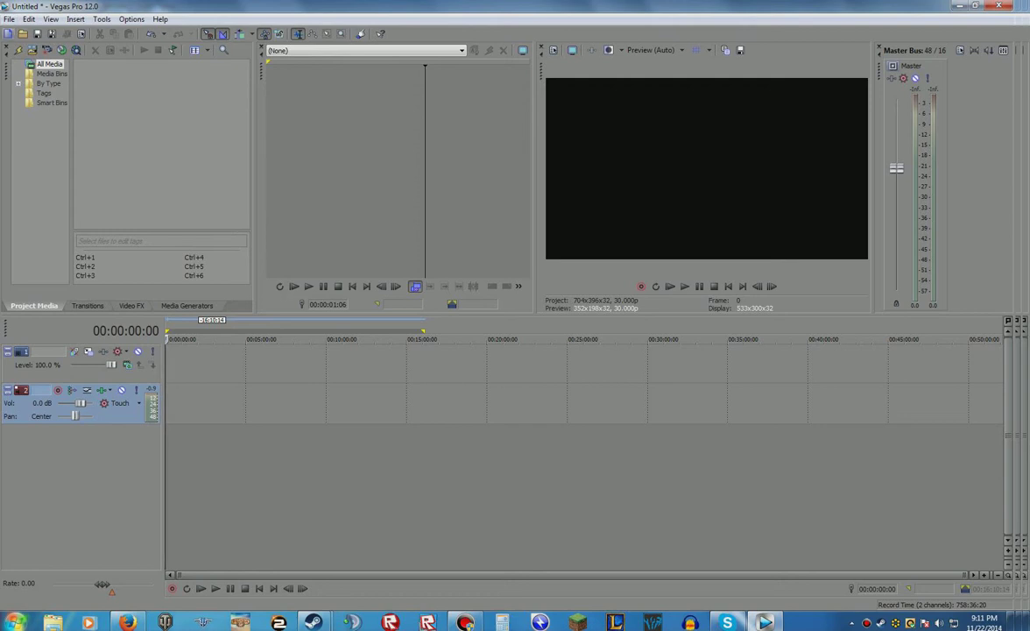
Try to import Test .mp4 from the Videos library, view the error details and dismiss the warning.
click(32, 51)
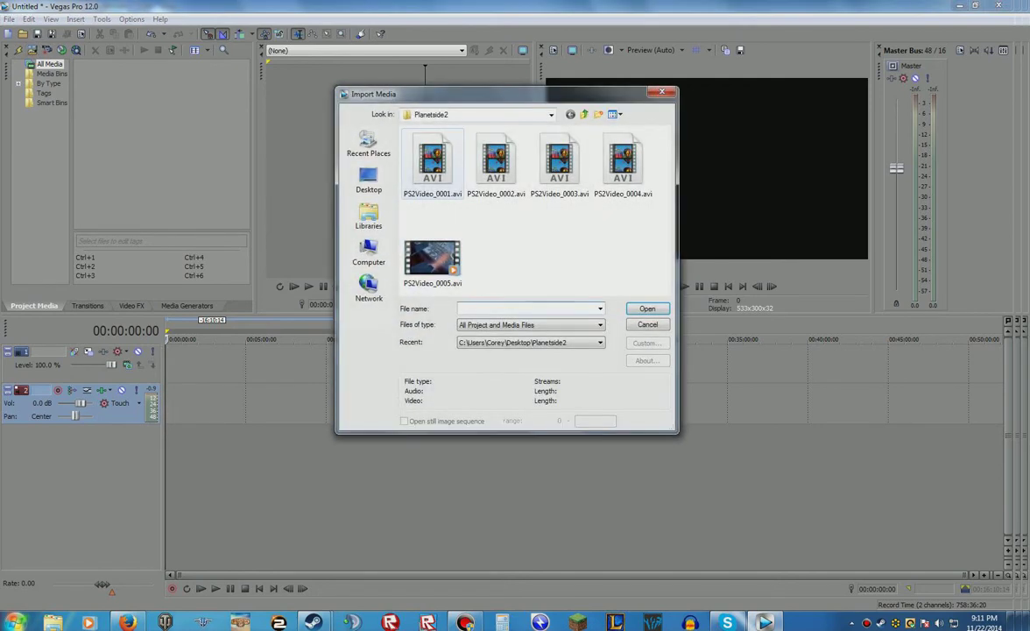
click(368, 180)
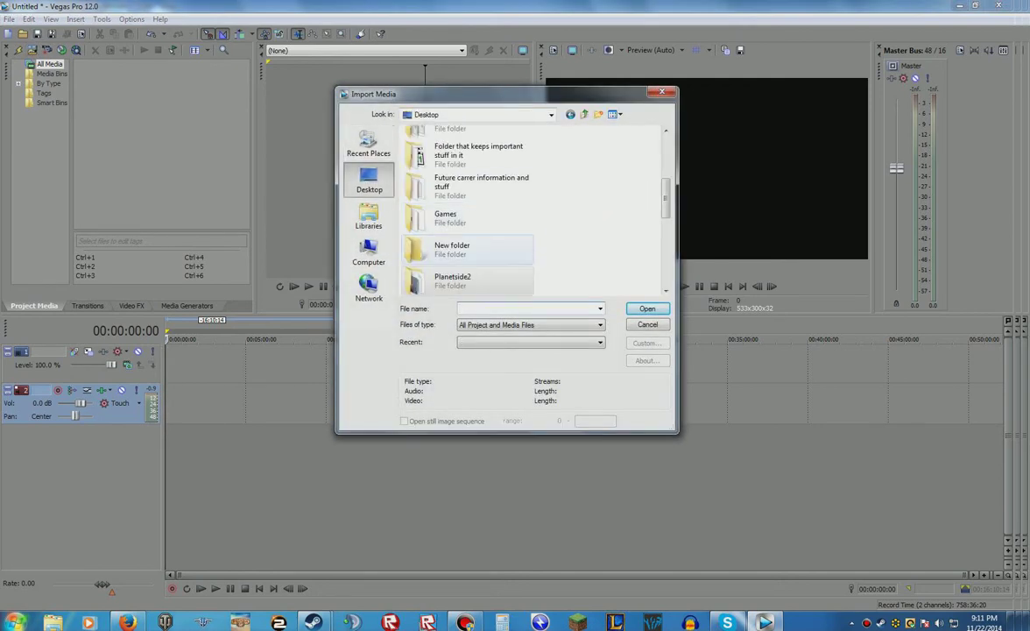
click(369, 214)
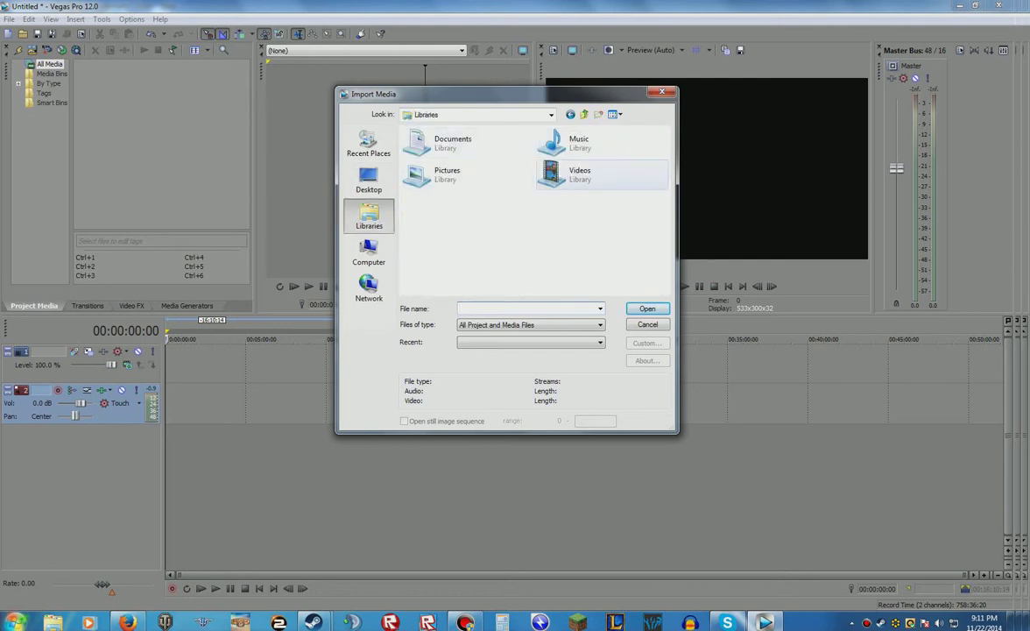
double_click(554, 160)
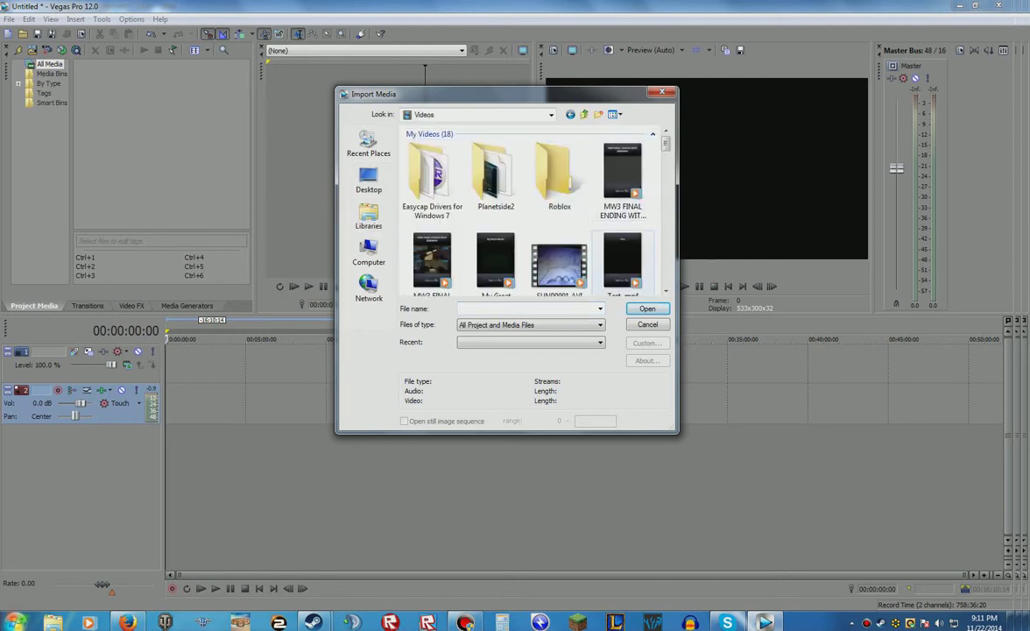
double_click(623, 261)
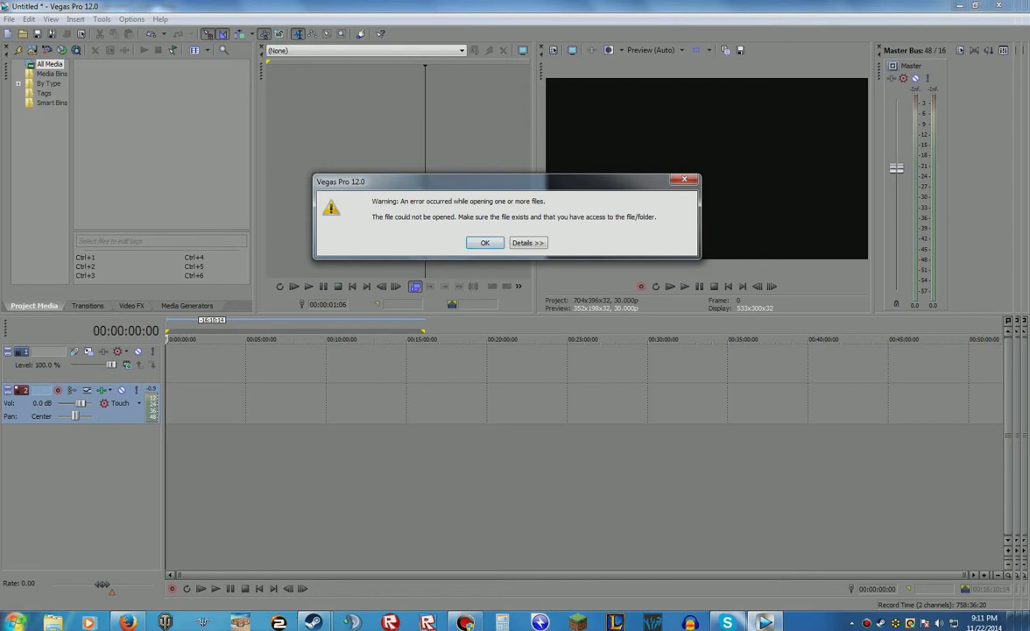
click(528, 243)
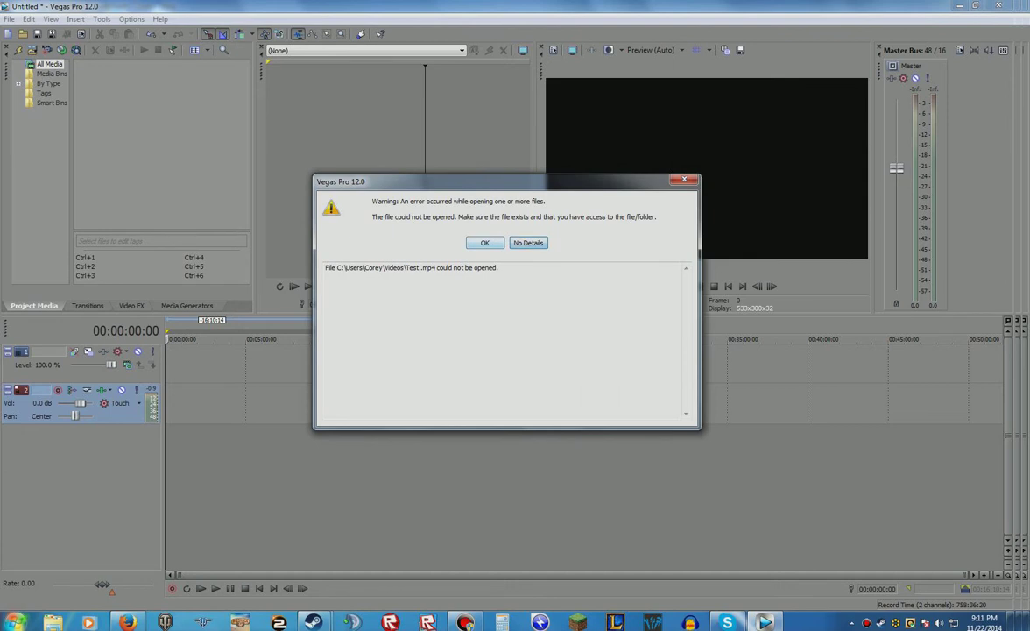
key(Return)
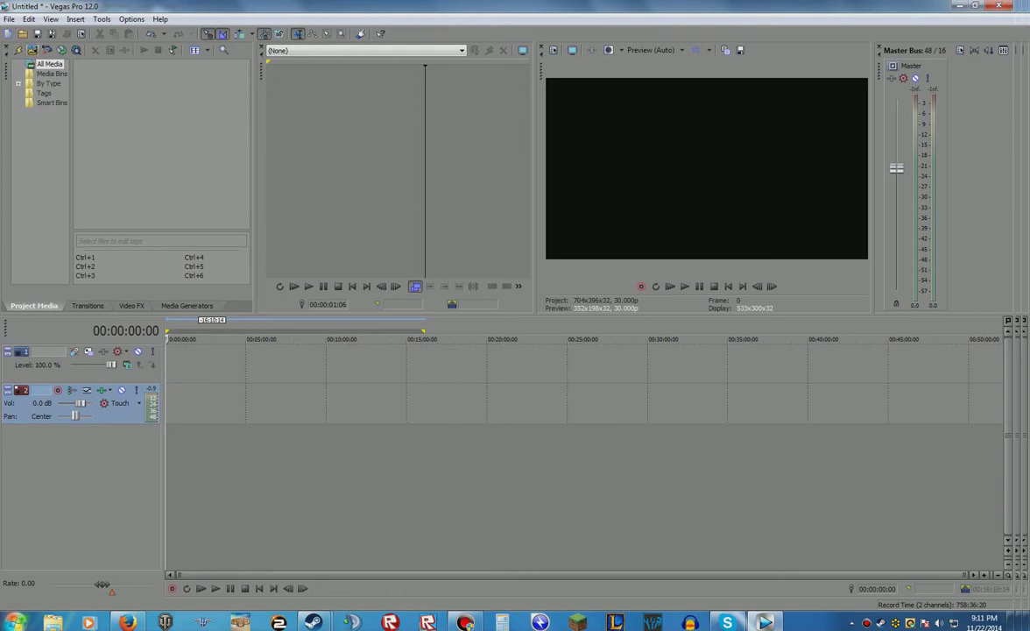
Start another media import and browse to the Documents library.
click(33, 49)
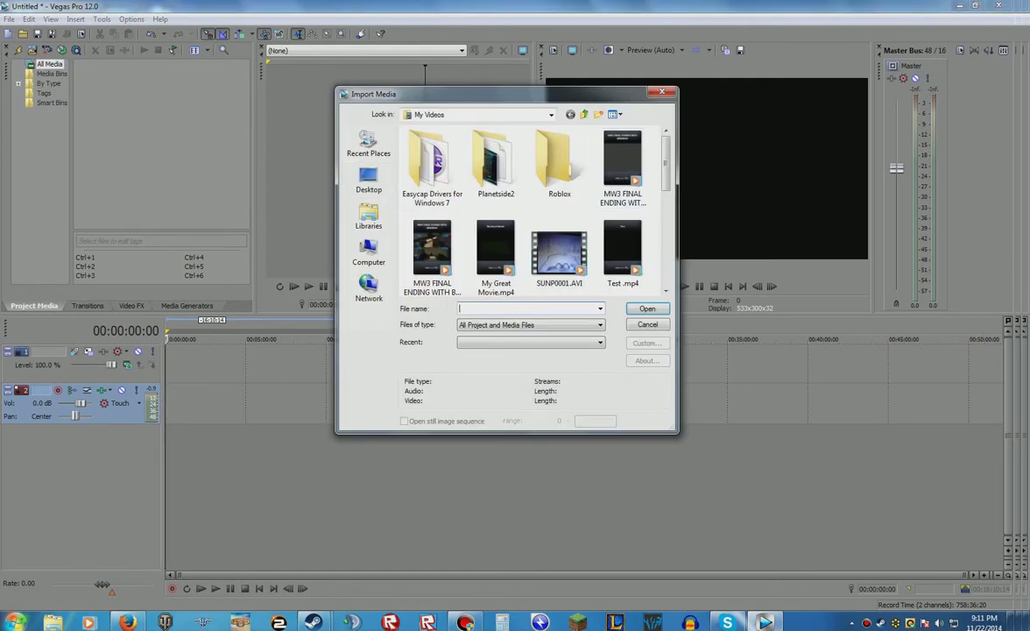
click(369, 179)
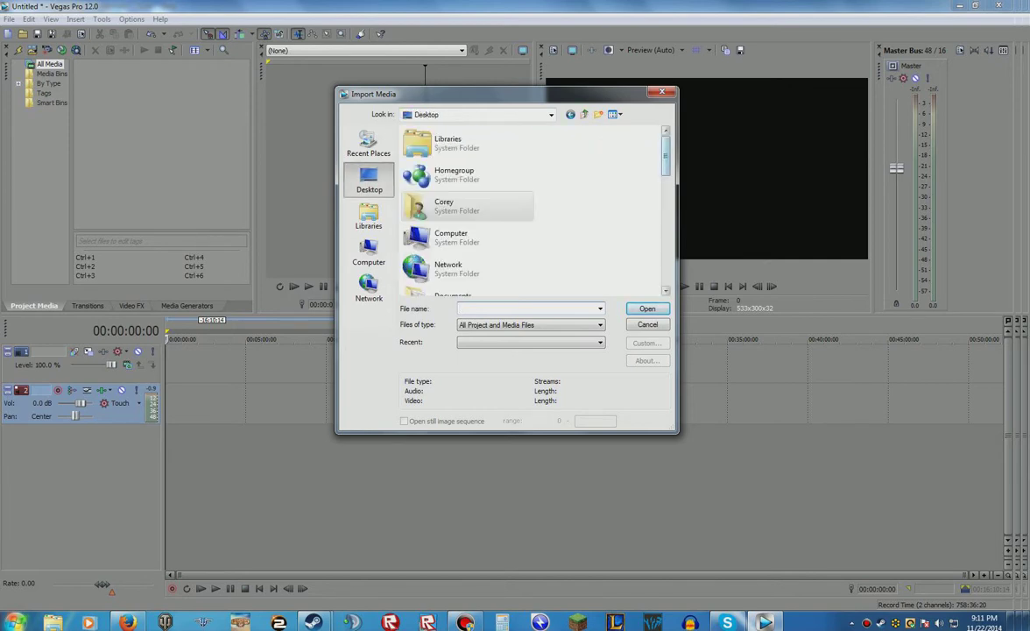
scroll(455, 210, down, 3)
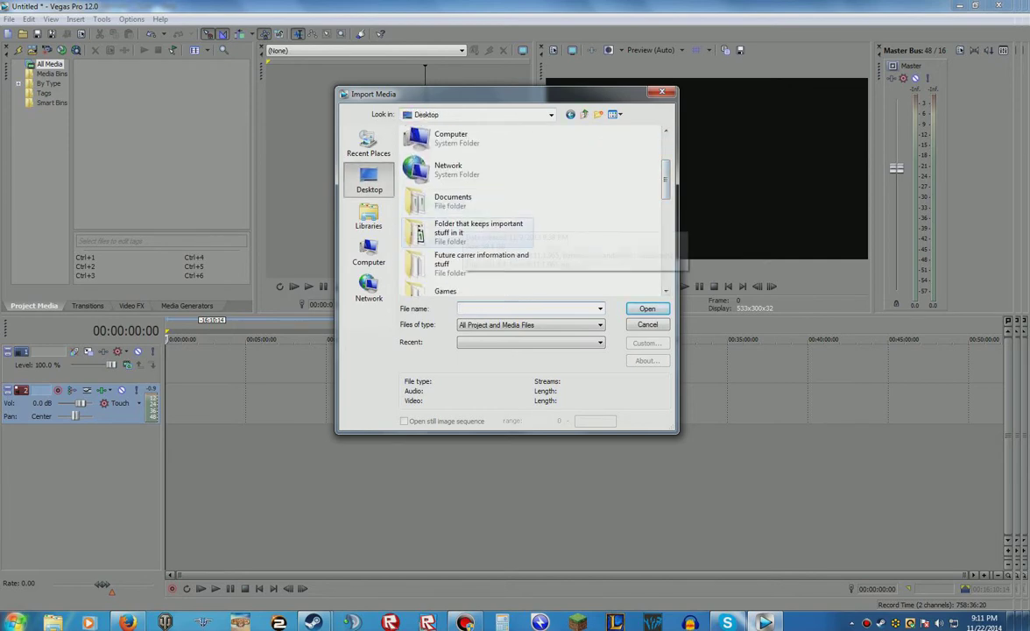
double_click(452, 201)
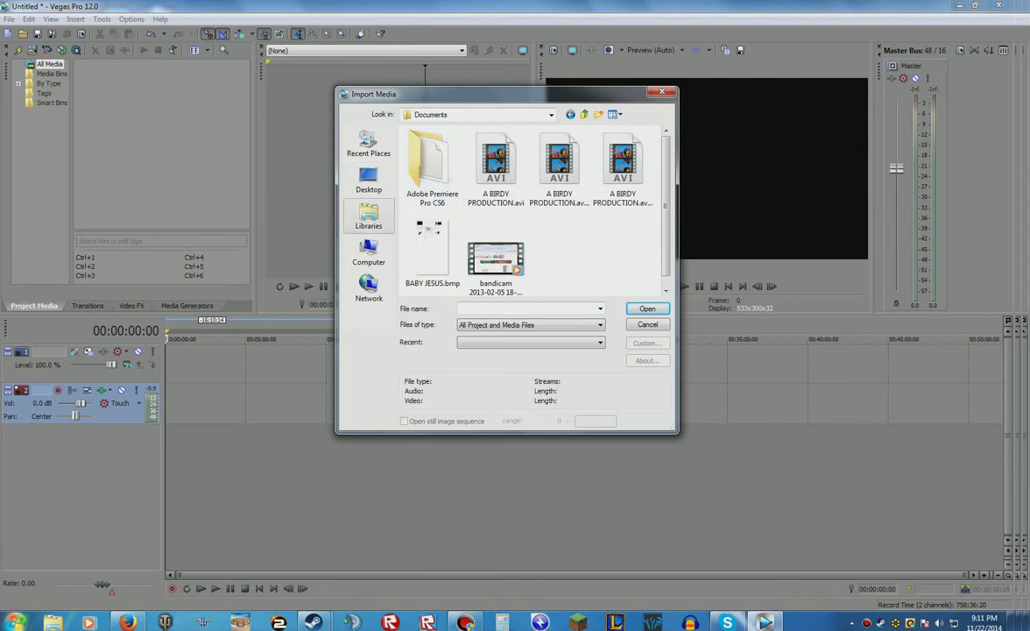
click(369, 215)
click(439, 143)
key(Escape)
double_click(452, 142)
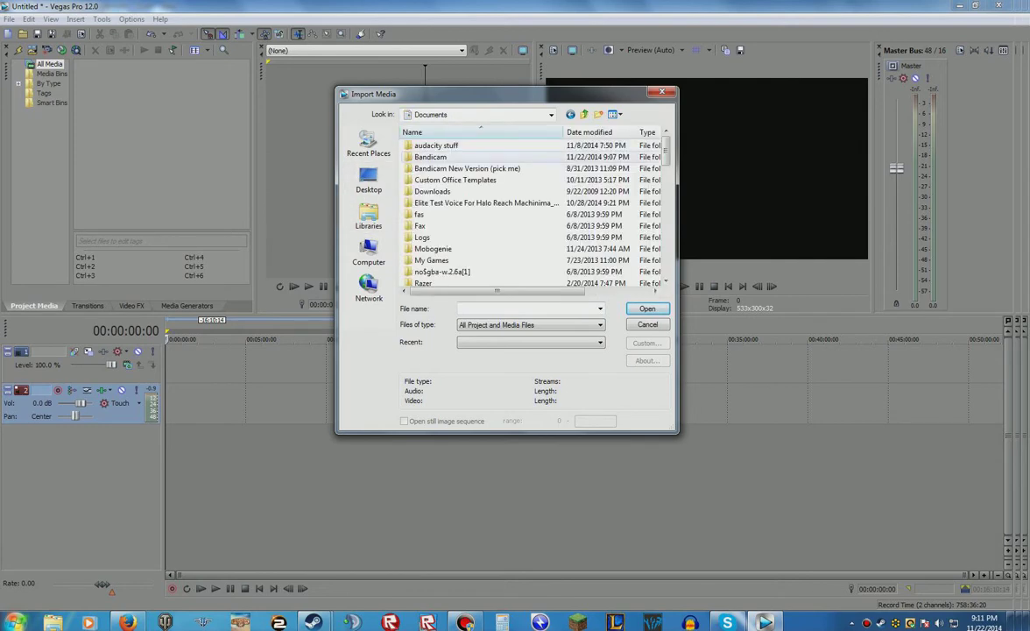
double_click(435, 157)
scroll(508, 210, down, 5)
scroll(509, 210, down, 3)
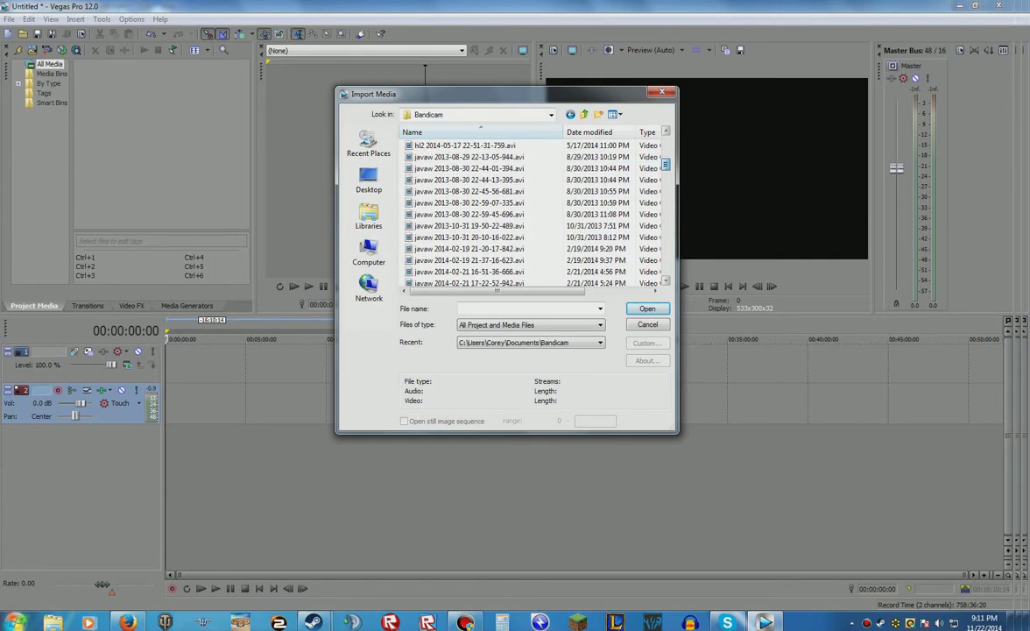
double_click(470, 238)
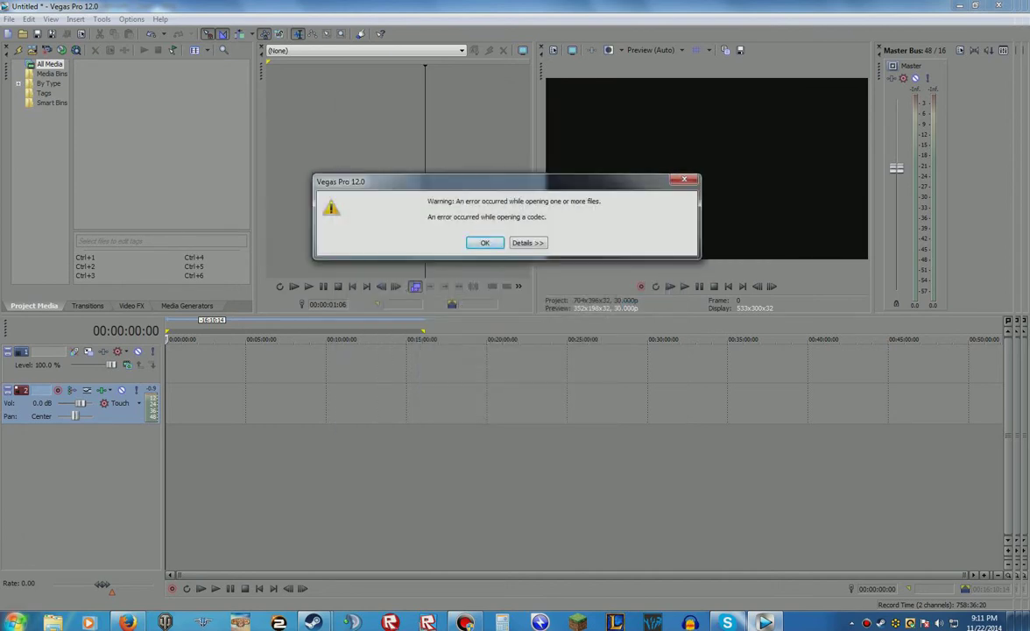
click(486, 243)
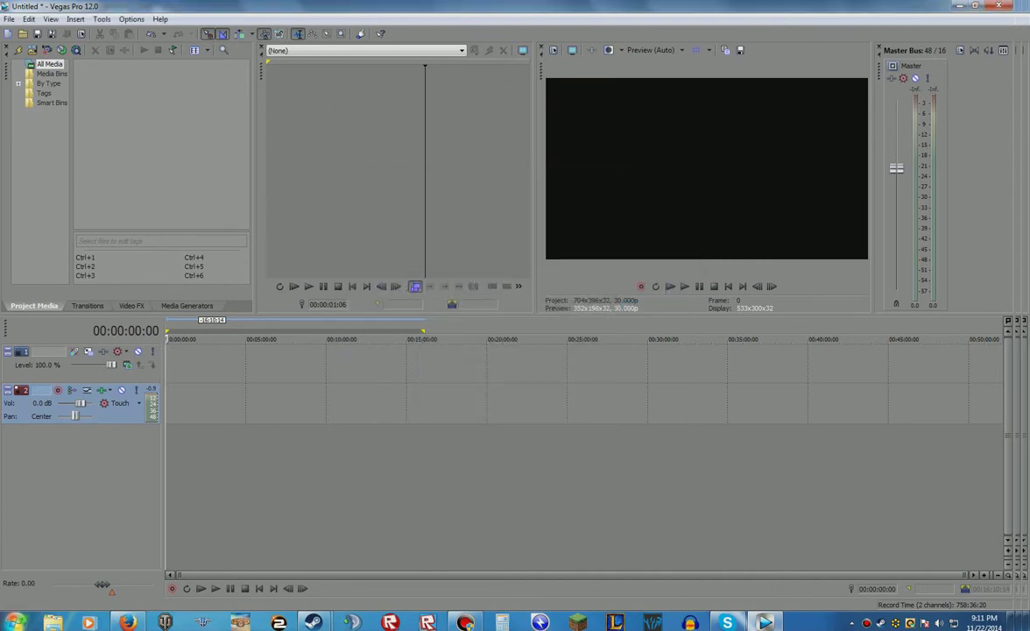
Switch to Bandicam, open its recording format settings and choose PCM as the audio codec.
click(466, 622)
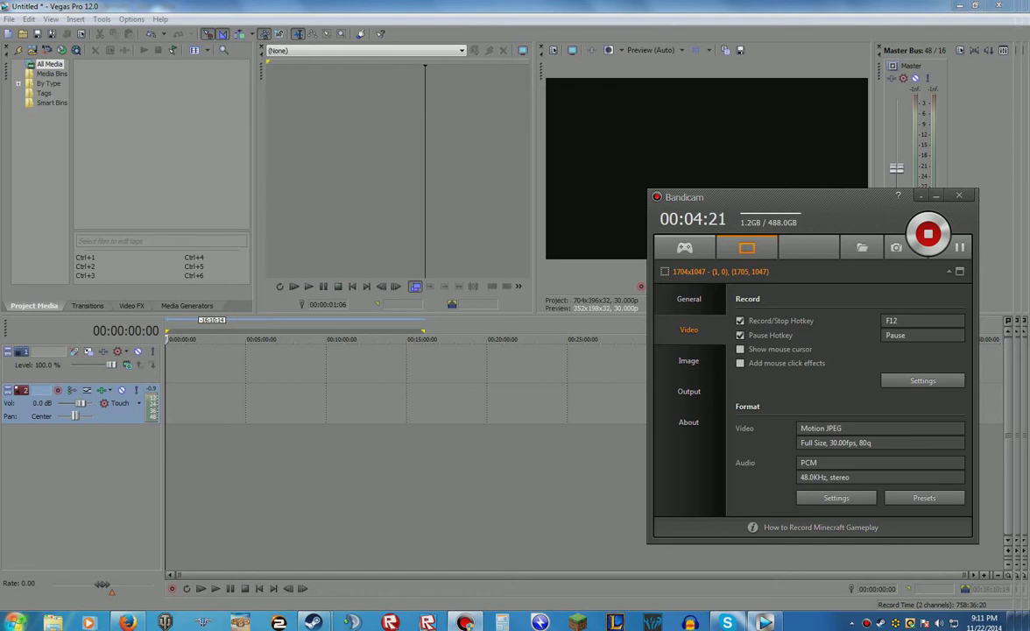
drag(788, 198, 482, 164)
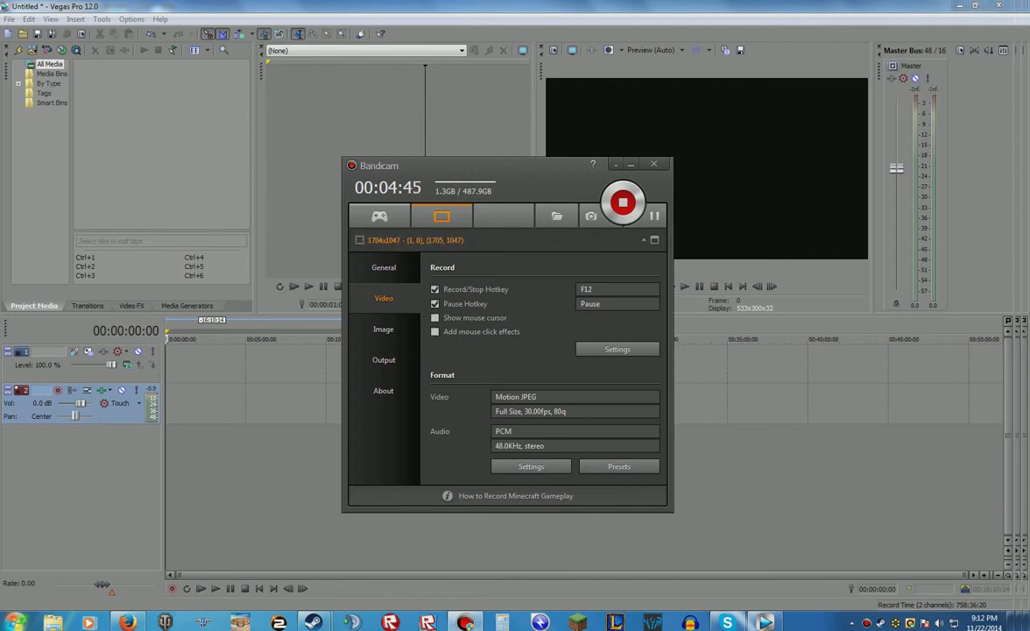
click(531, 466)
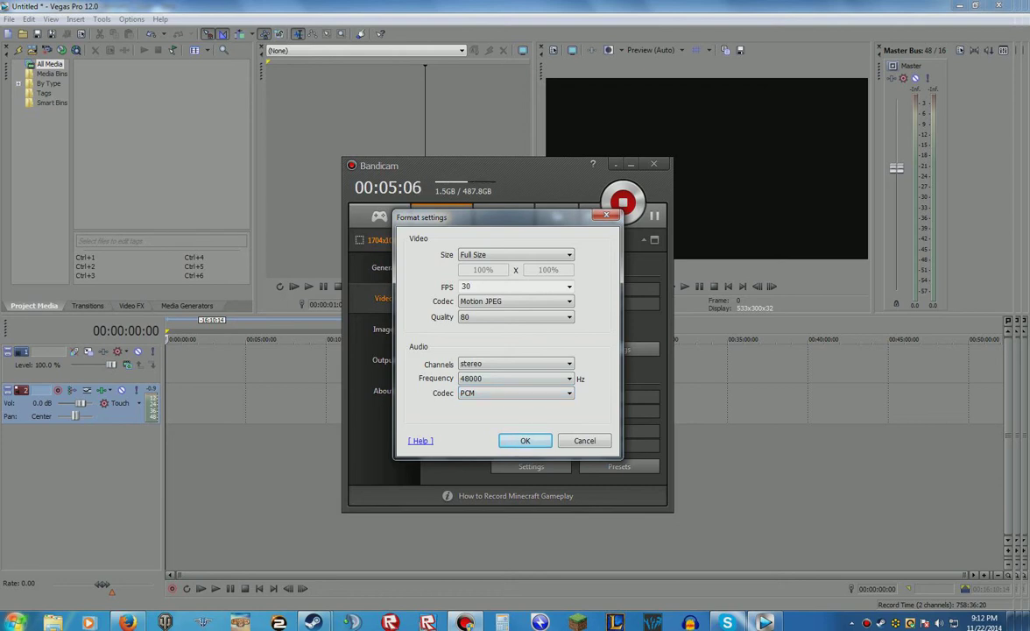
click(516, 393)
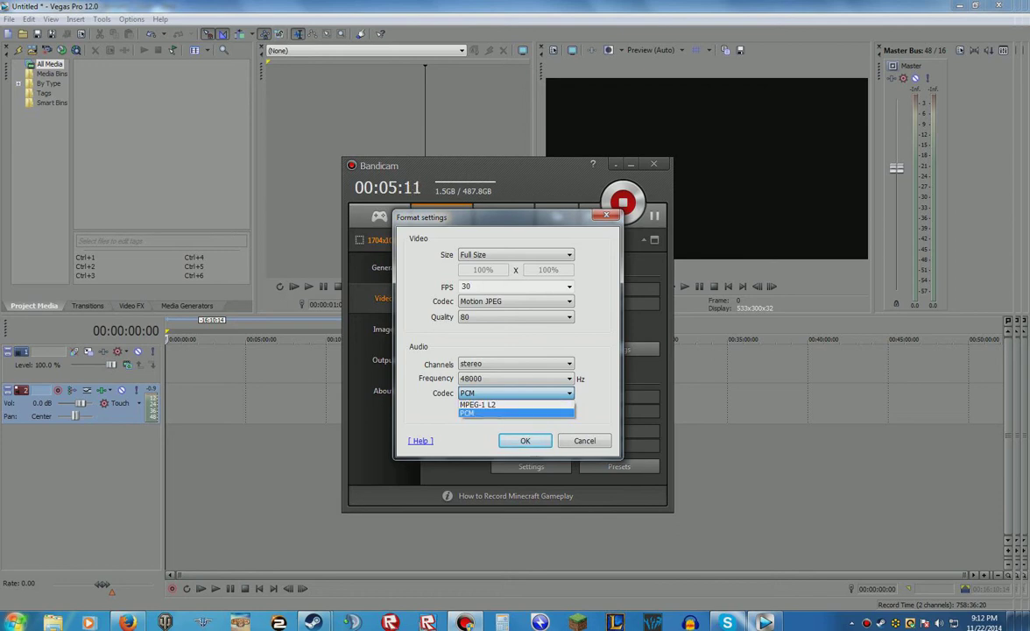
click(516, 412)
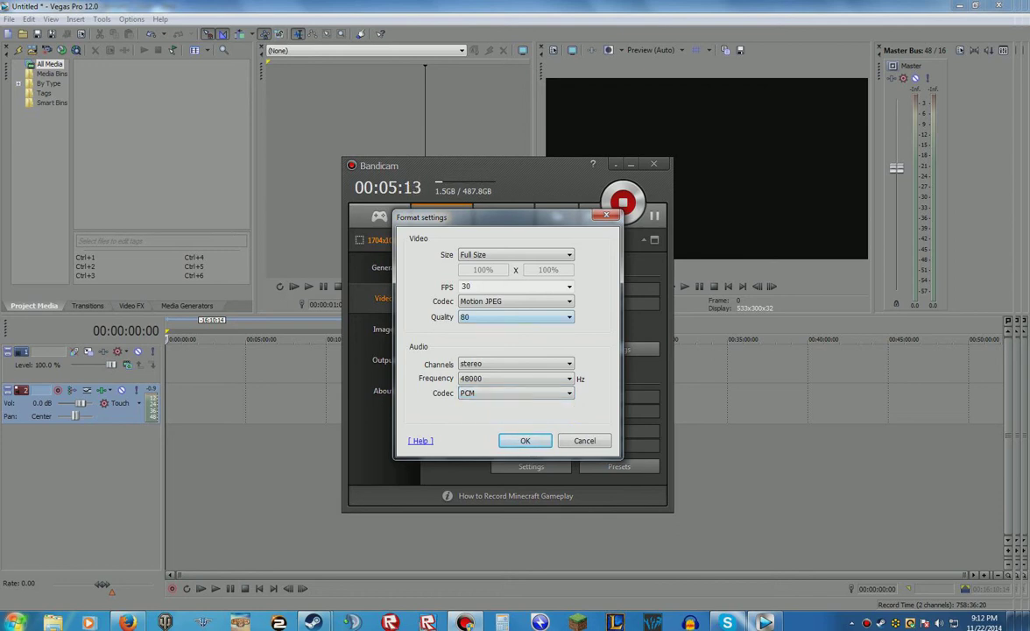
Review the video codec choices, keep Motion JPEG with PCM audio, and apply the format settings.
click(516, 302)
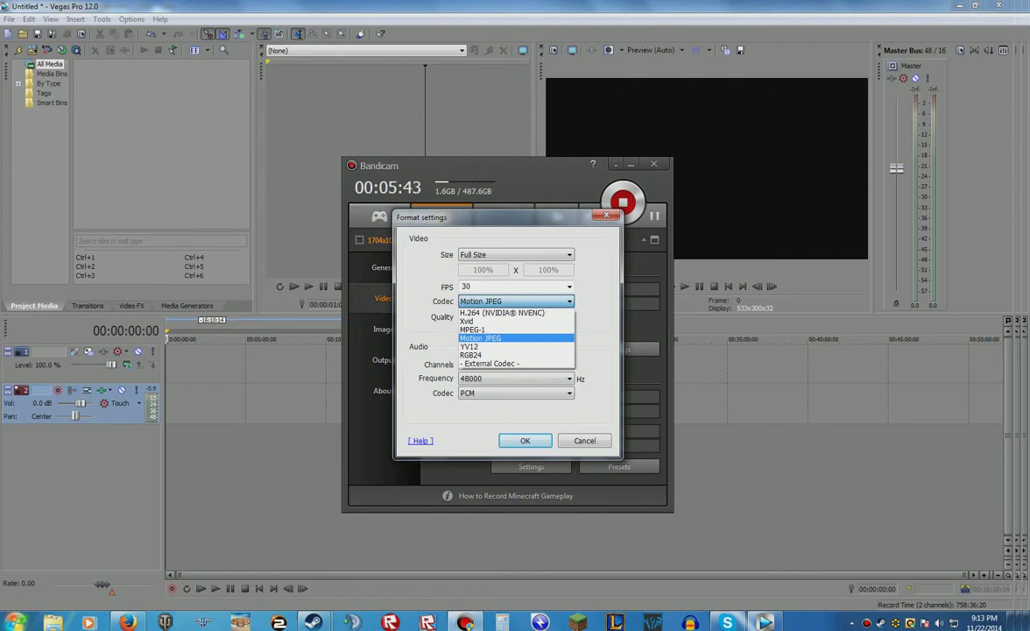
key(Escape)
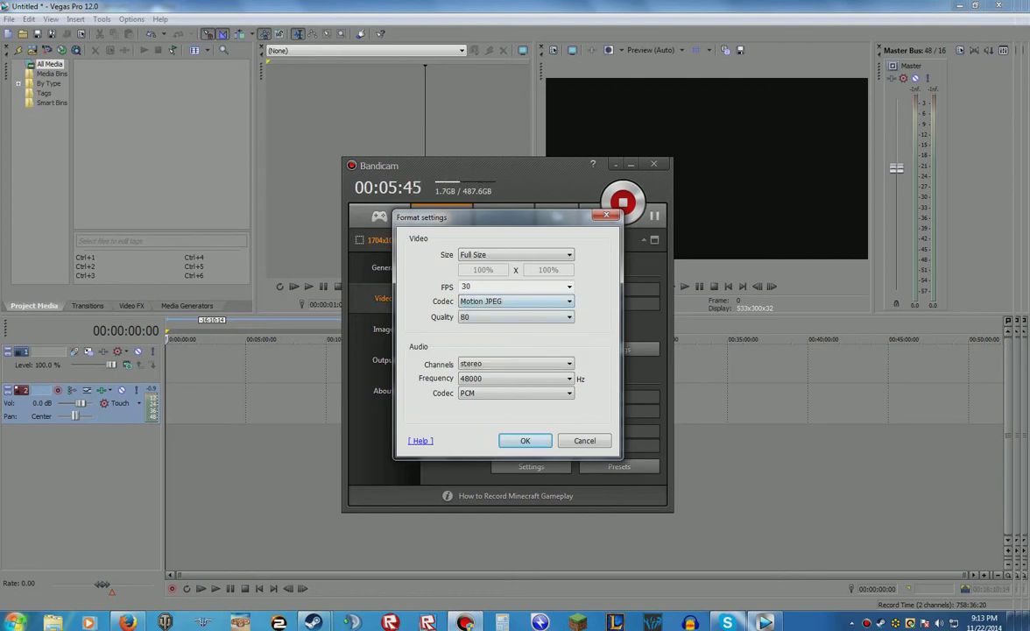
click(516, 301)
click(516, 302)
key(Tab)
key(Tab)
key(Tab)
key(Tab)
key(alt+Down)
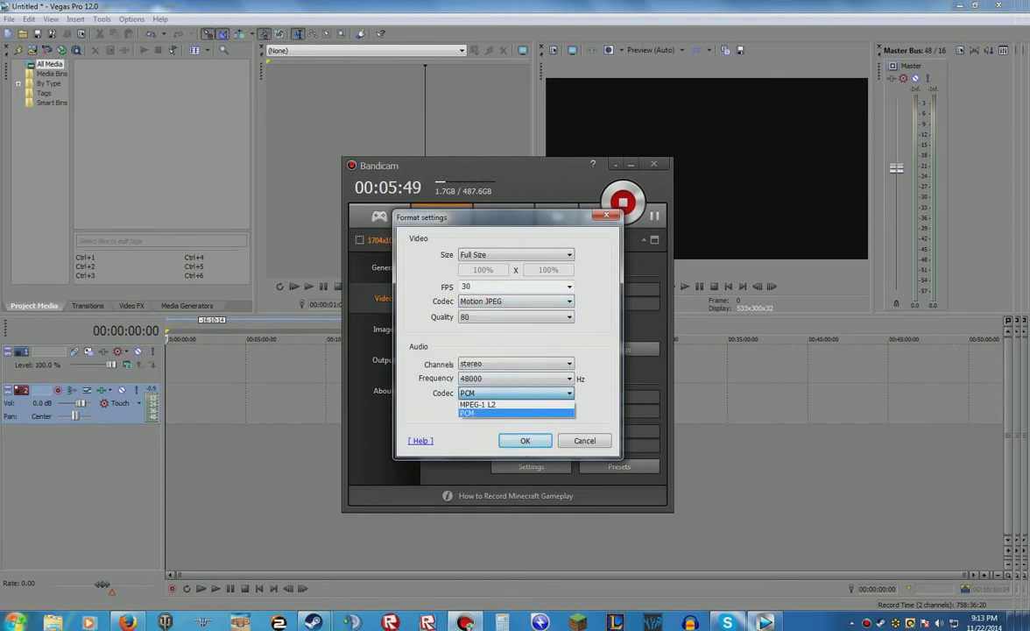
key(Return)
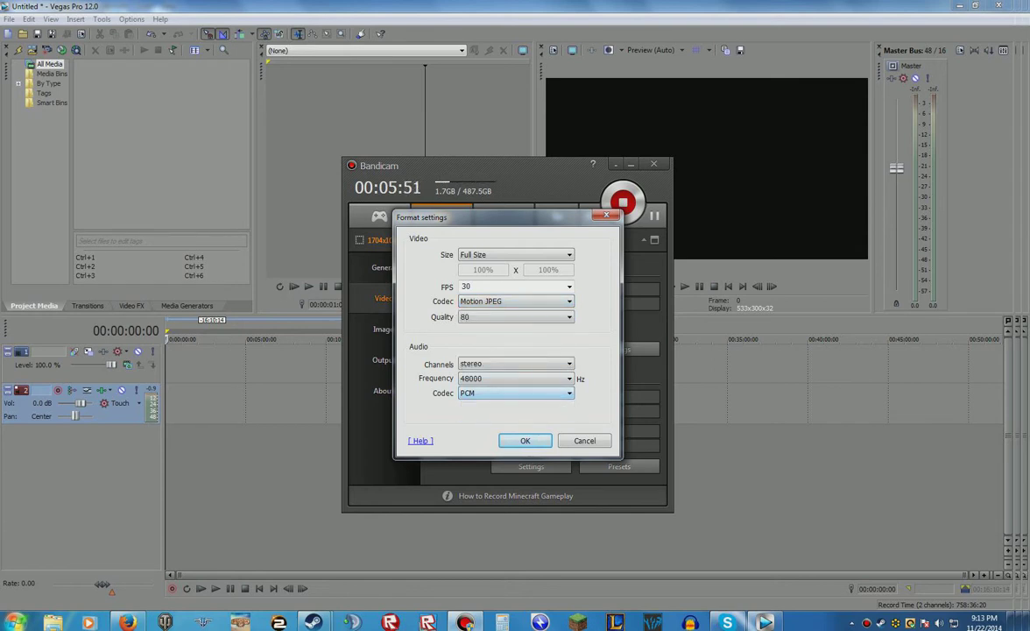
key(Return)
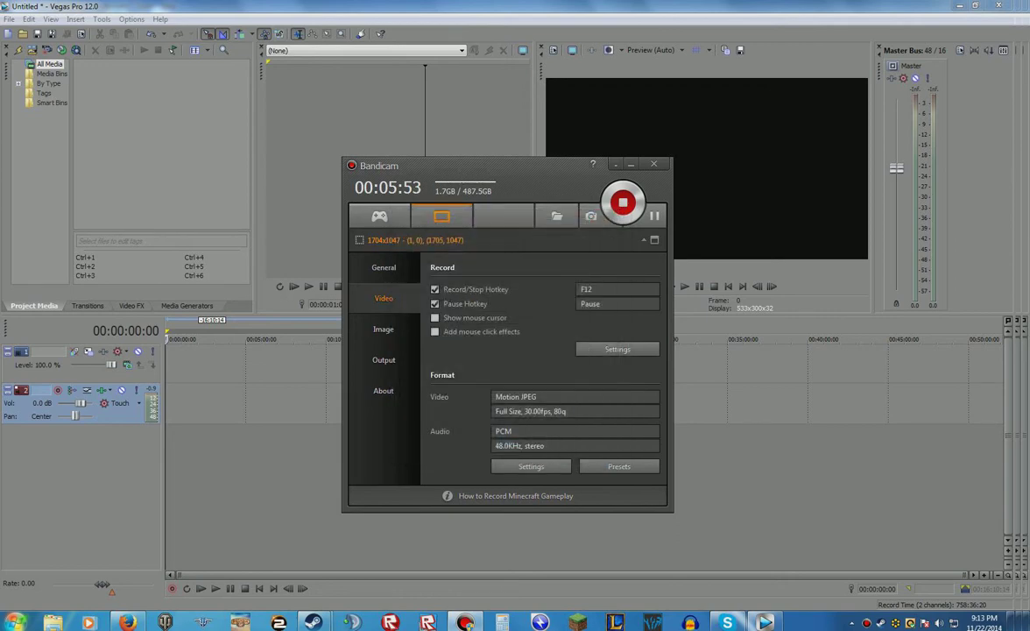
Examine the available recording format presets without applying one, and minimise Bandicam.
click(619, 466)
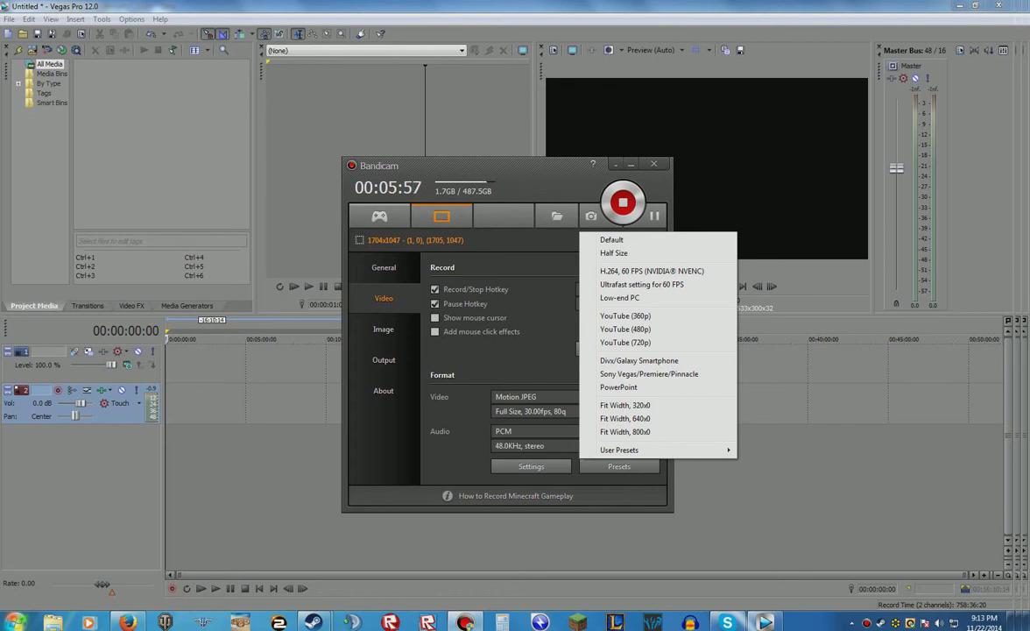
key(Up)
key(Up)
key(Up)
key(Up)
key(Up)
key(Up)
key(Up)
key(Up)
key(Down)
key(Down)
key(Escape)
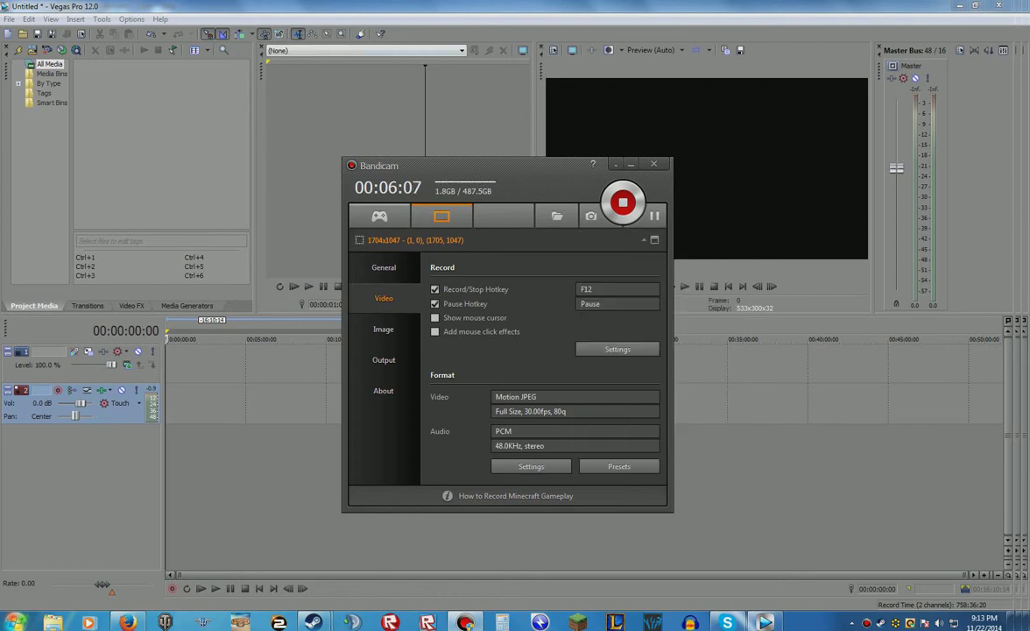
click(631, 165)
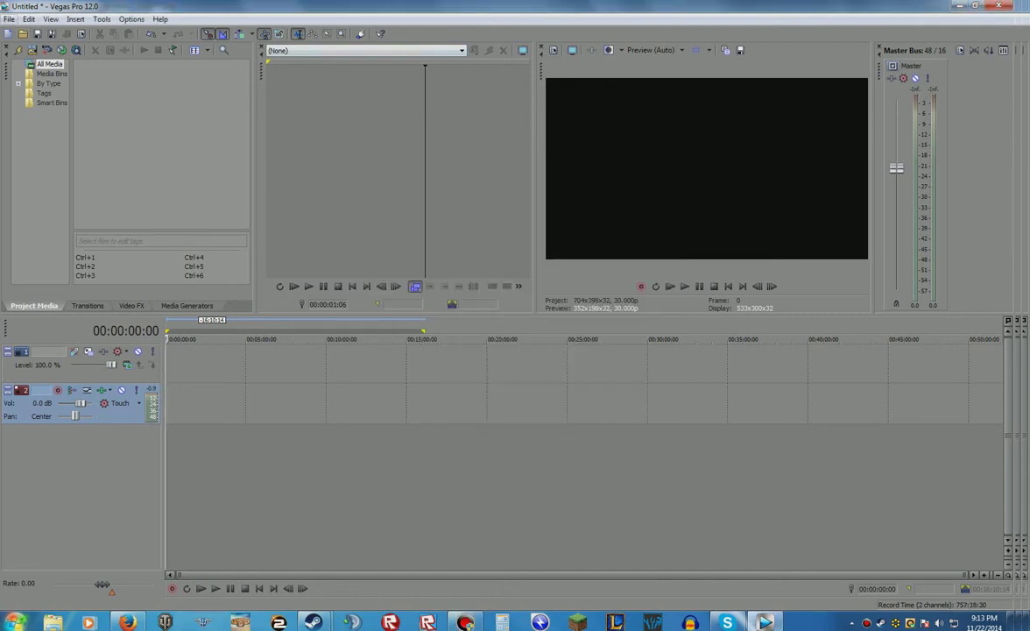
click(8, 20)
click(39, 43)
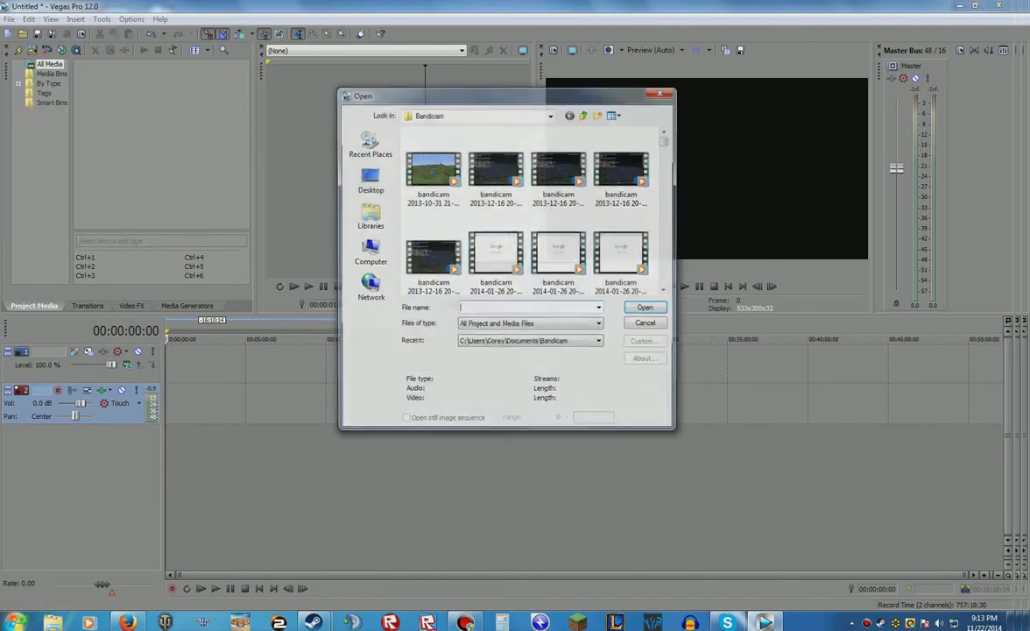
click(369, 180)
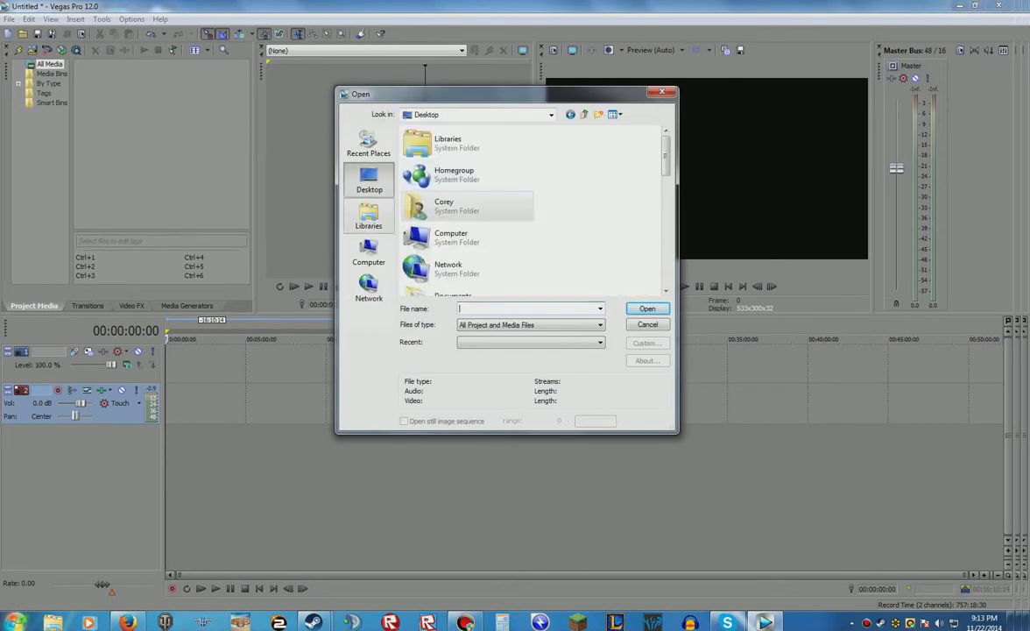
click(369, 215)
double_click(451, 142)
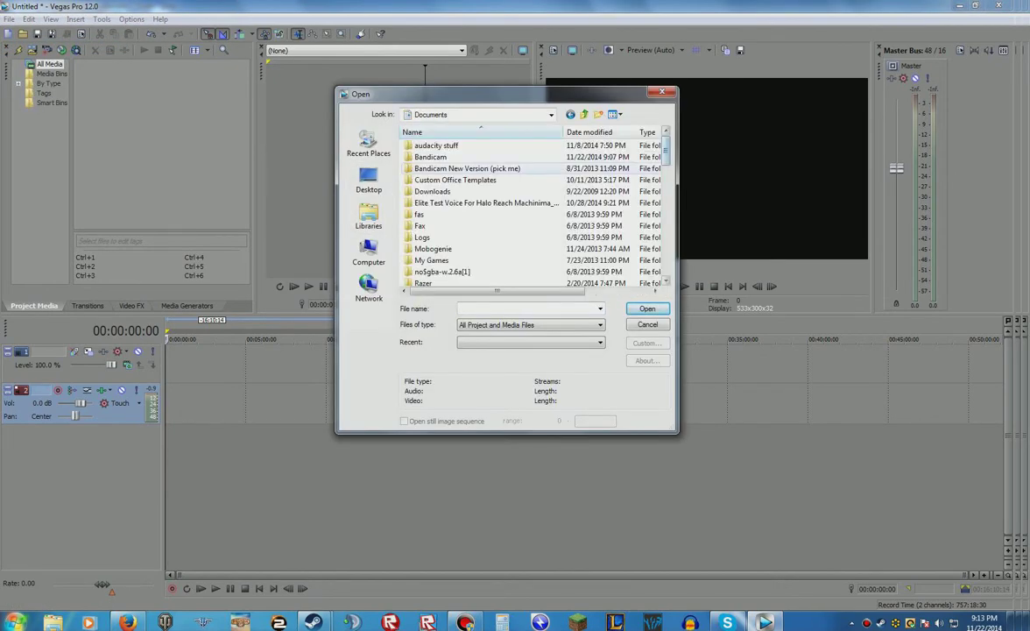
double_click(430, 157)
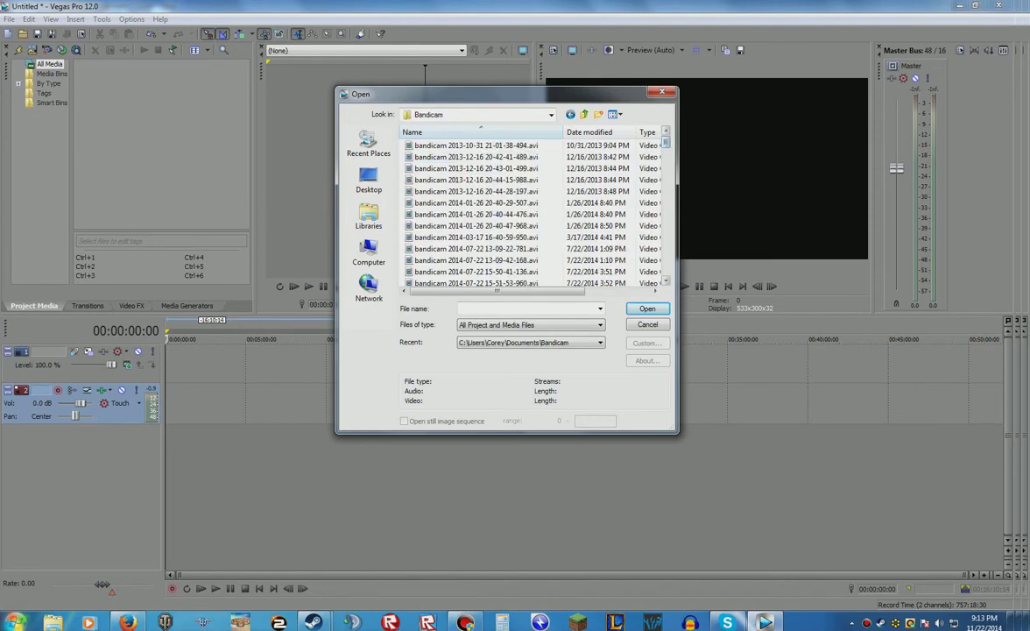
mouse_move(666, 148)
mouse_down()
mouse_move(666, 265)
mouse_move(665, 142)
mouse_up()
scroll(530, 213, down, 6)
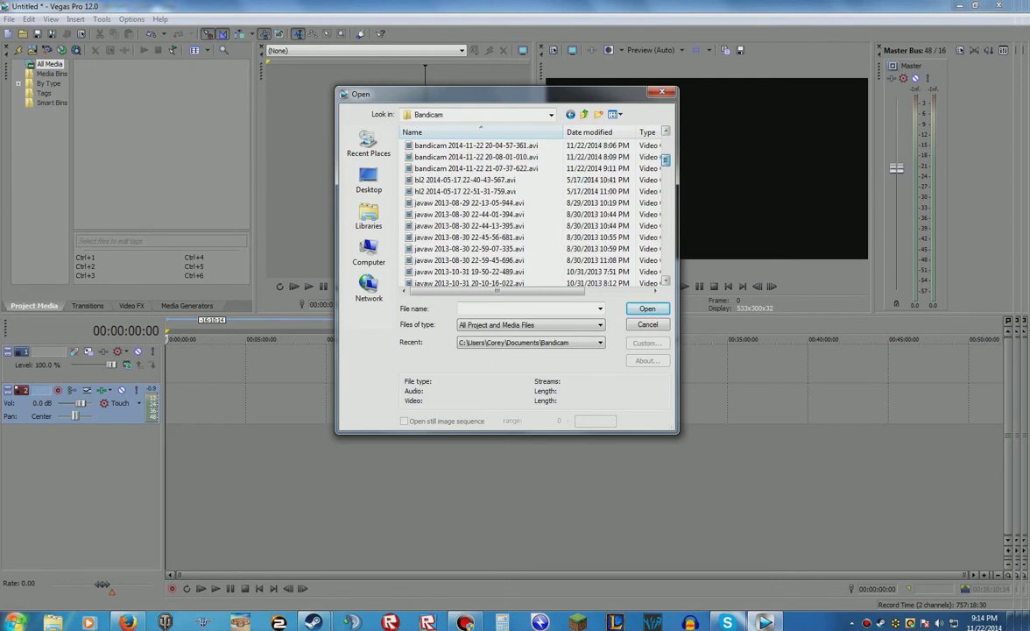
scroll(530, 213, down, 1)
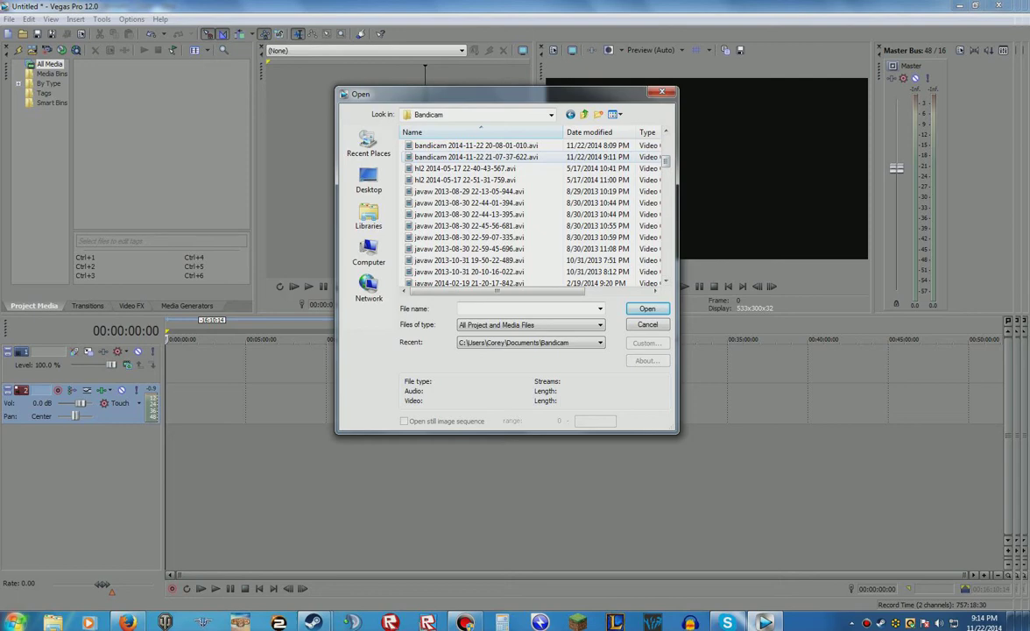
click(477, 157)
click(648, 309)
key(Return)
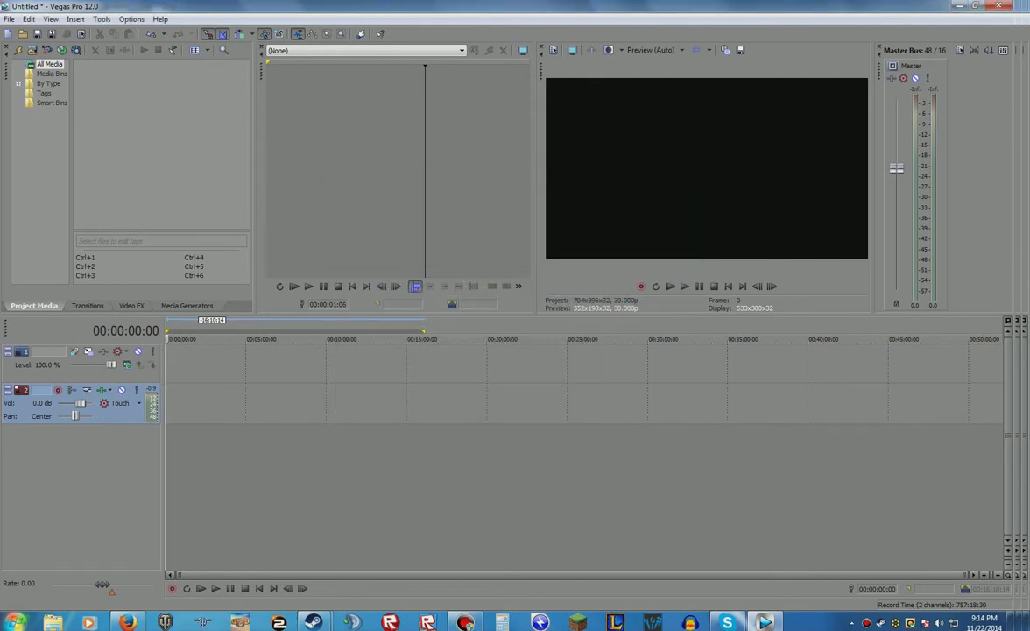
click(9, 20)
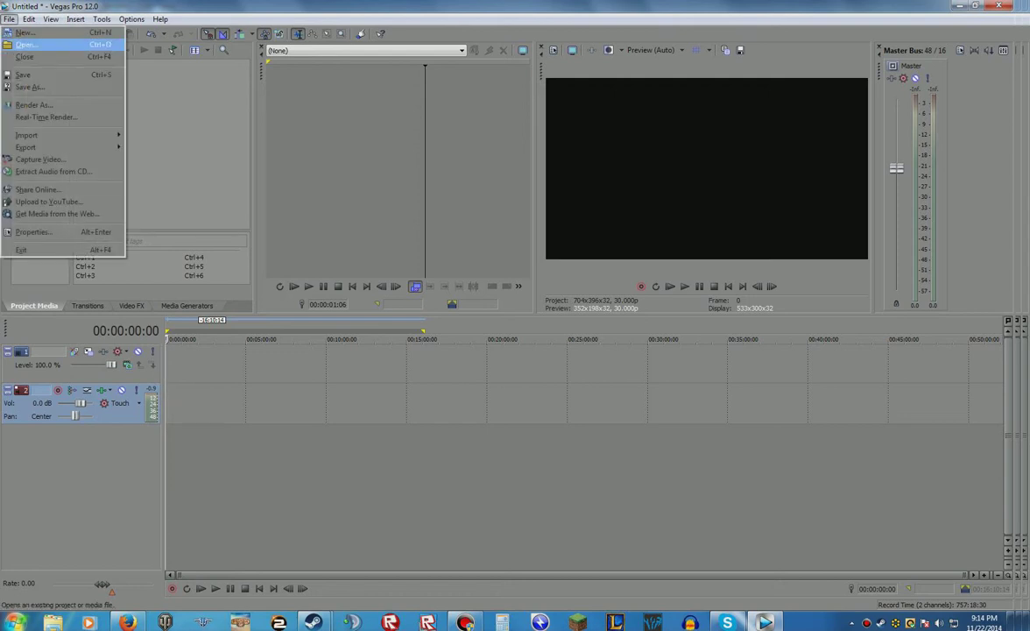
key(Return)
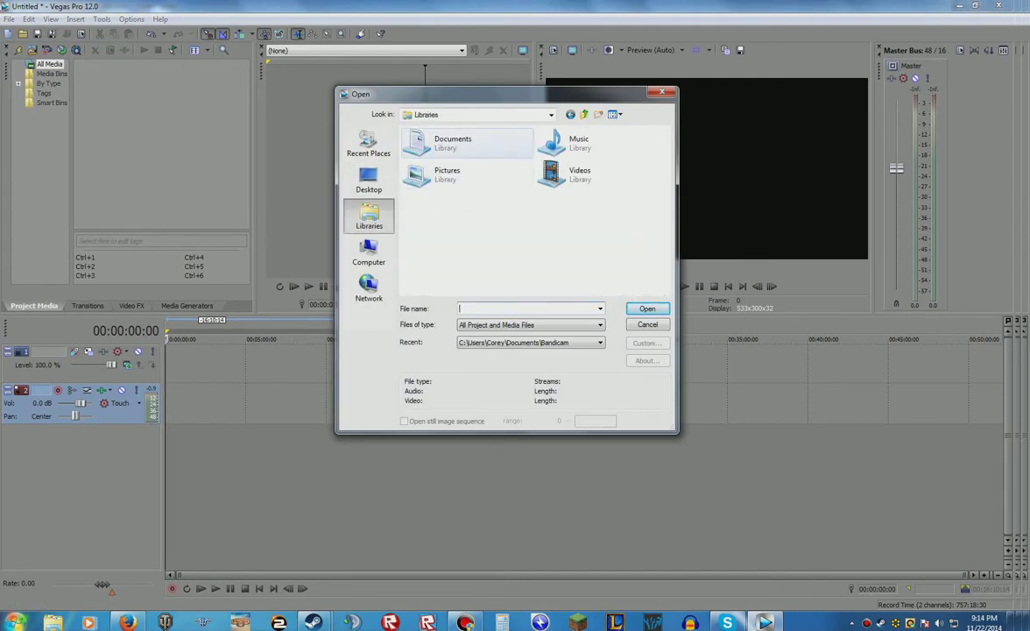
double_click(453, 143)
double_click(434, 157)
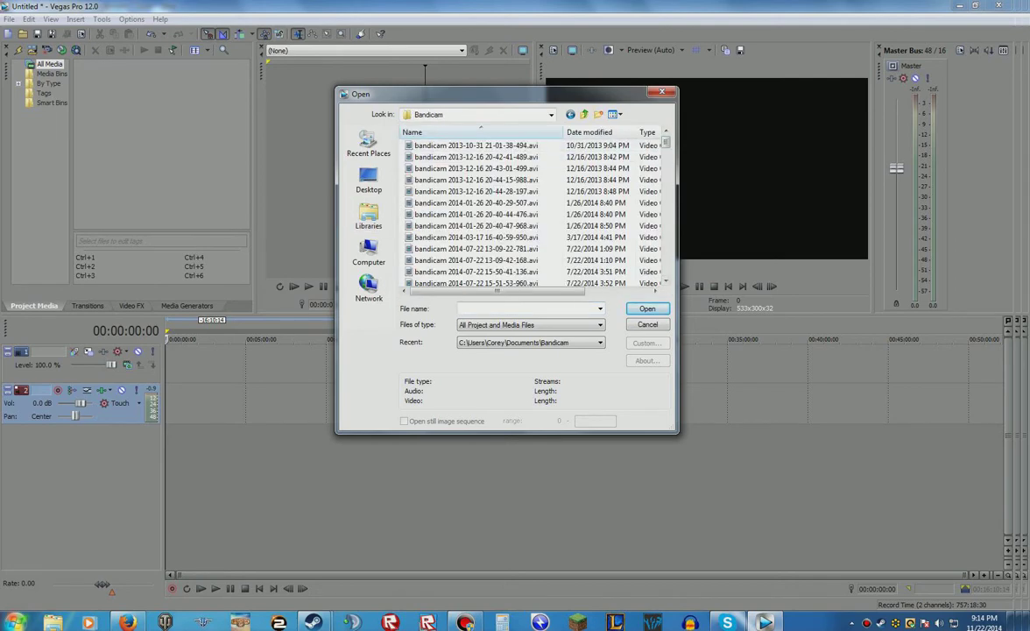
scroll(490, 210, down, 10)
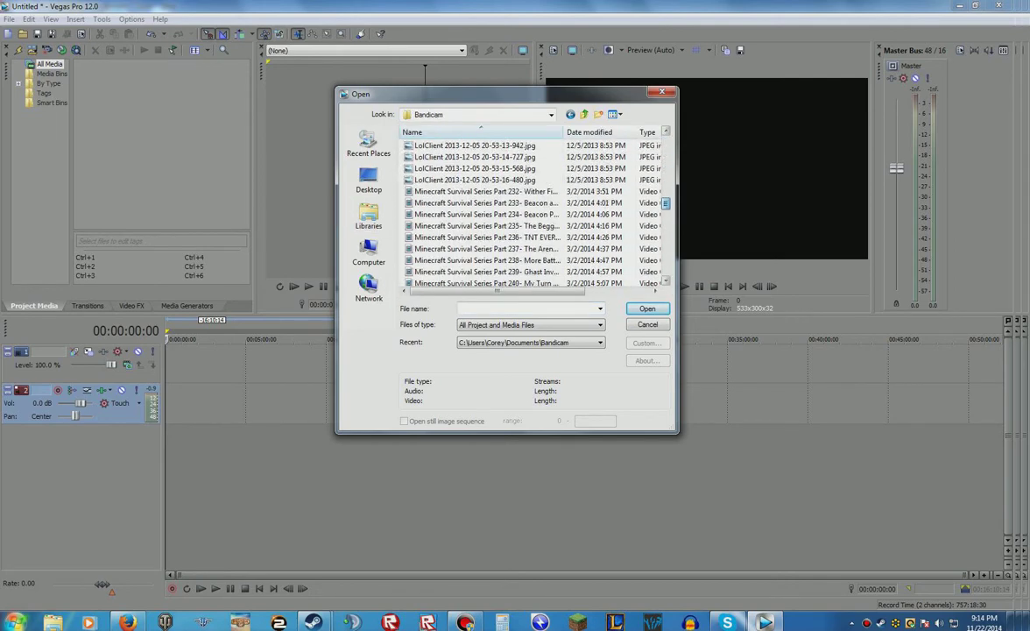
scroll(491, 210, up, 1)
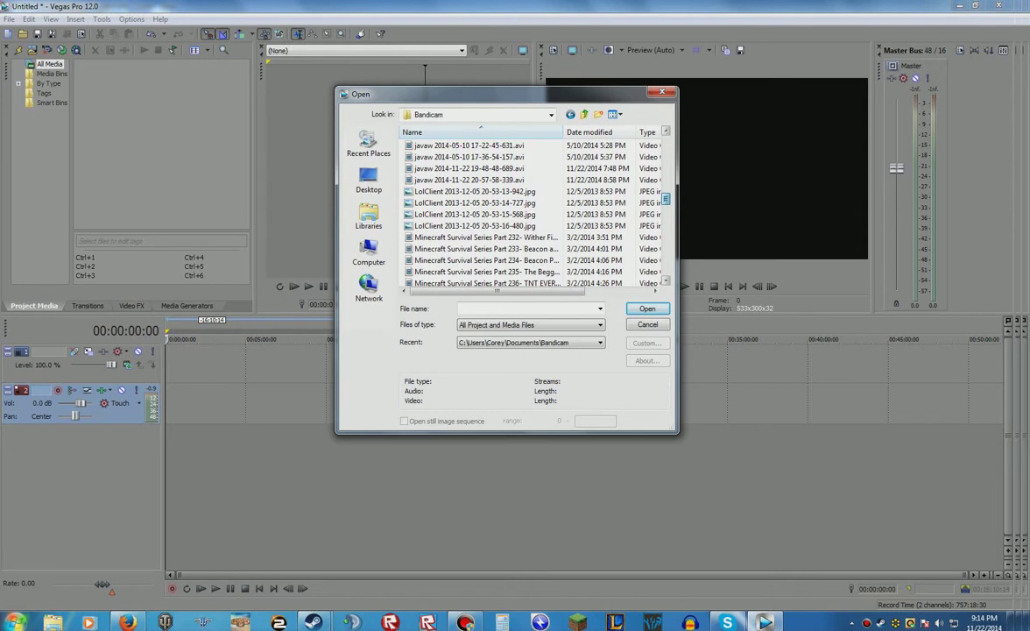
scroll(491, 211, up, 1)
scroll(490, 210, up, 2)
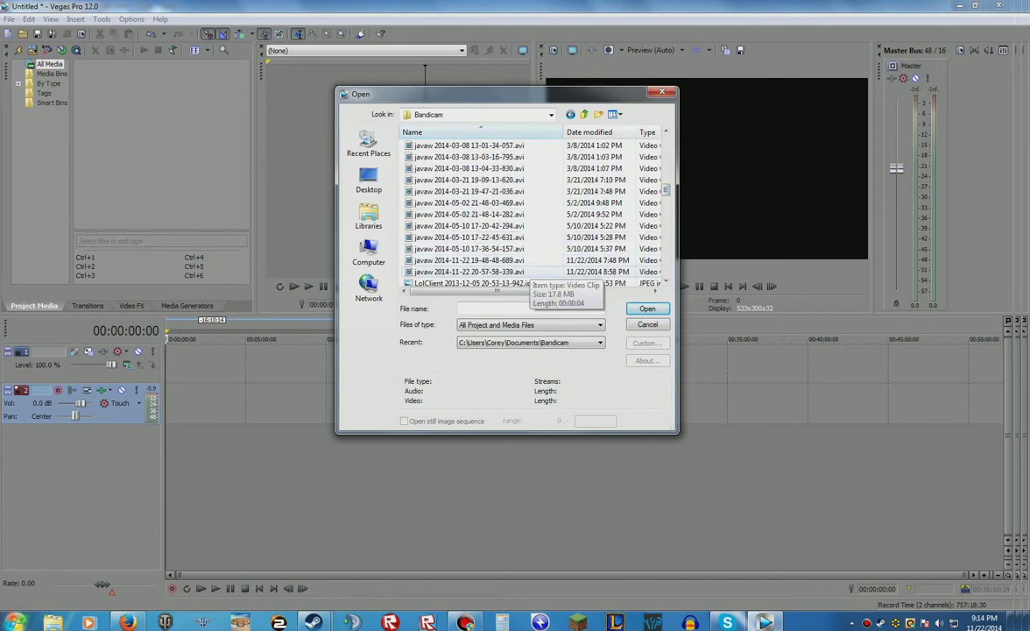
scroll(464, 242, up, 4)
scroll(465, 242, down, 4)
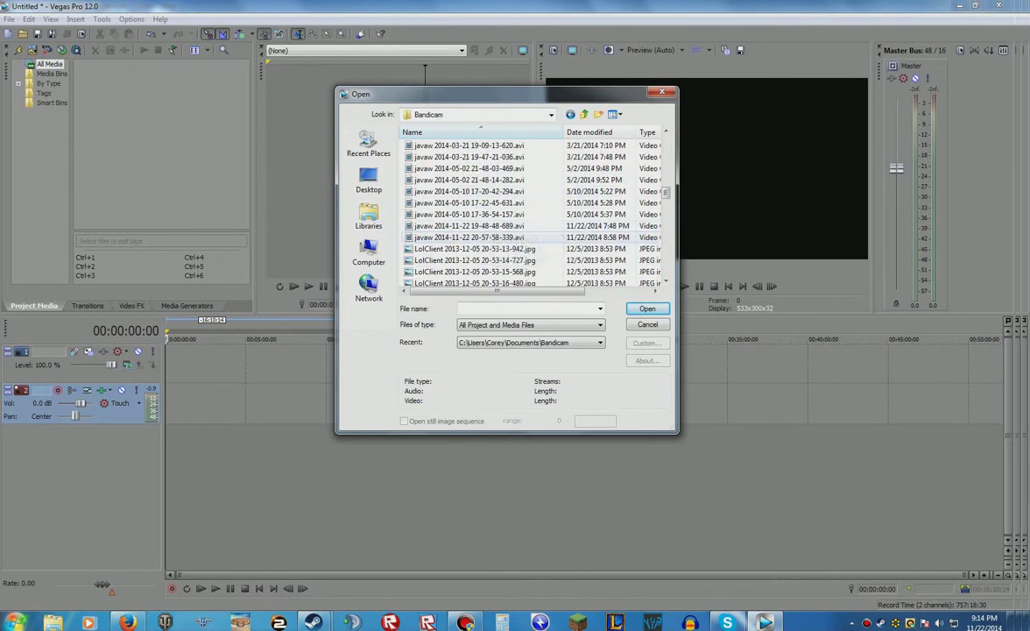
double_click(469, 237)
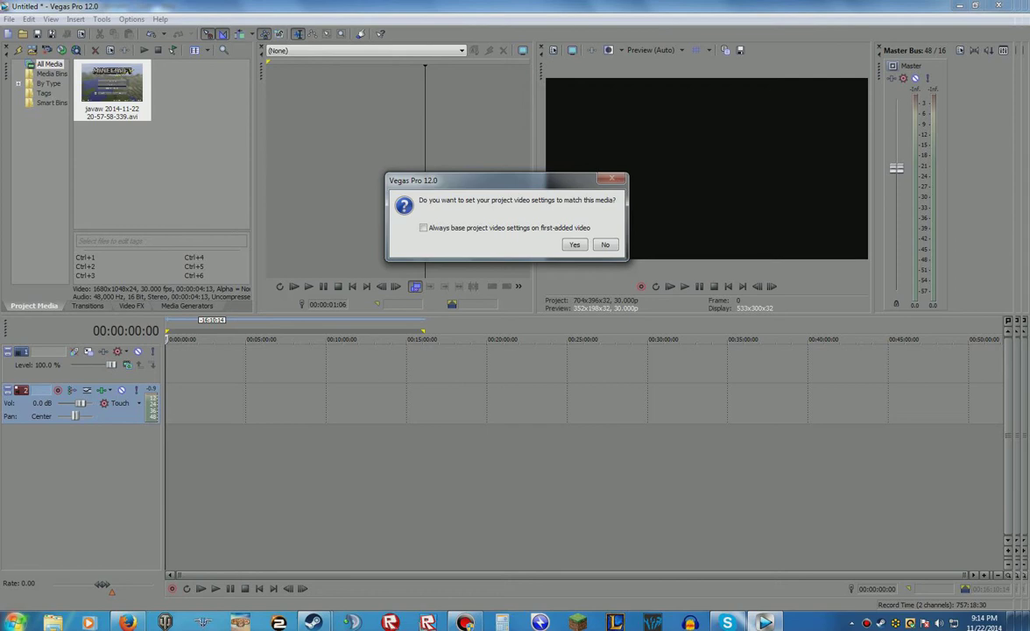
click(575, 245)
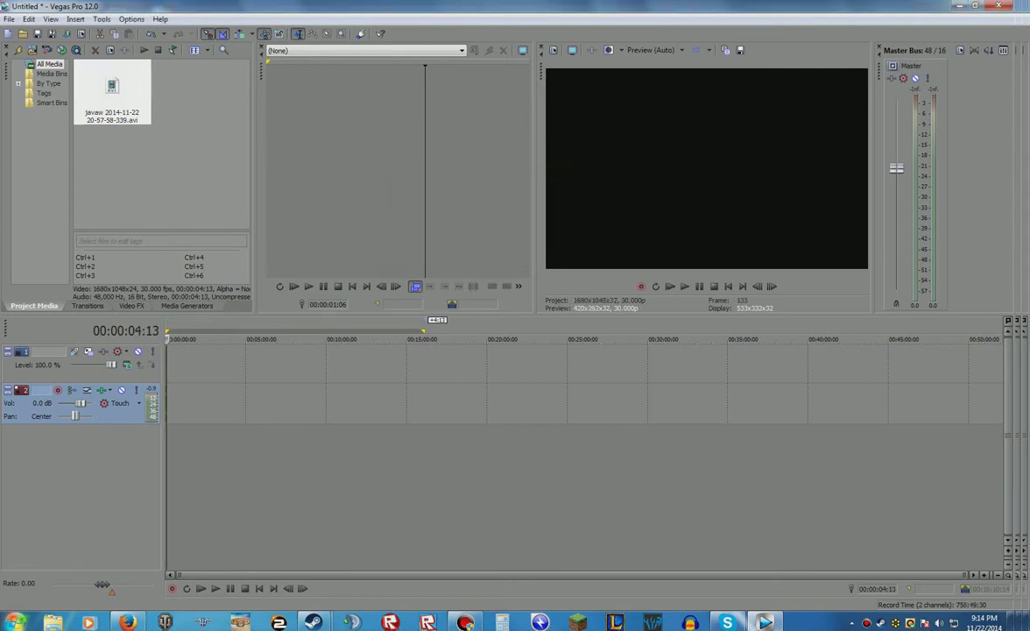
Preview the imported javaw clip on the timeline, pause playback, return the cursor to the start, and switch to Bandicam.
click(121, 92)
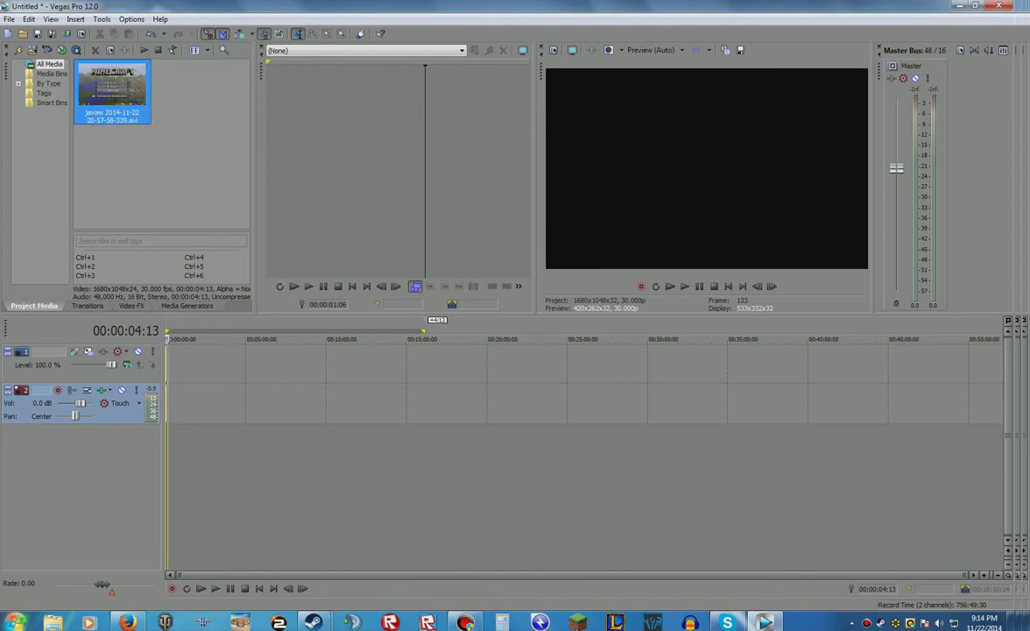
drag(426, 368, 169, 368)
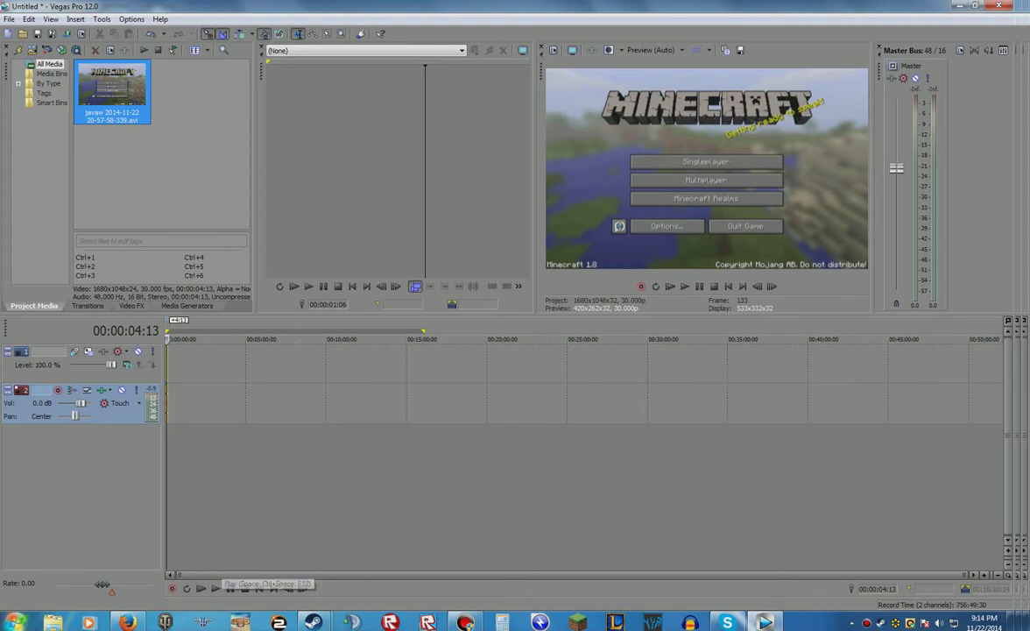
click(216, 588)
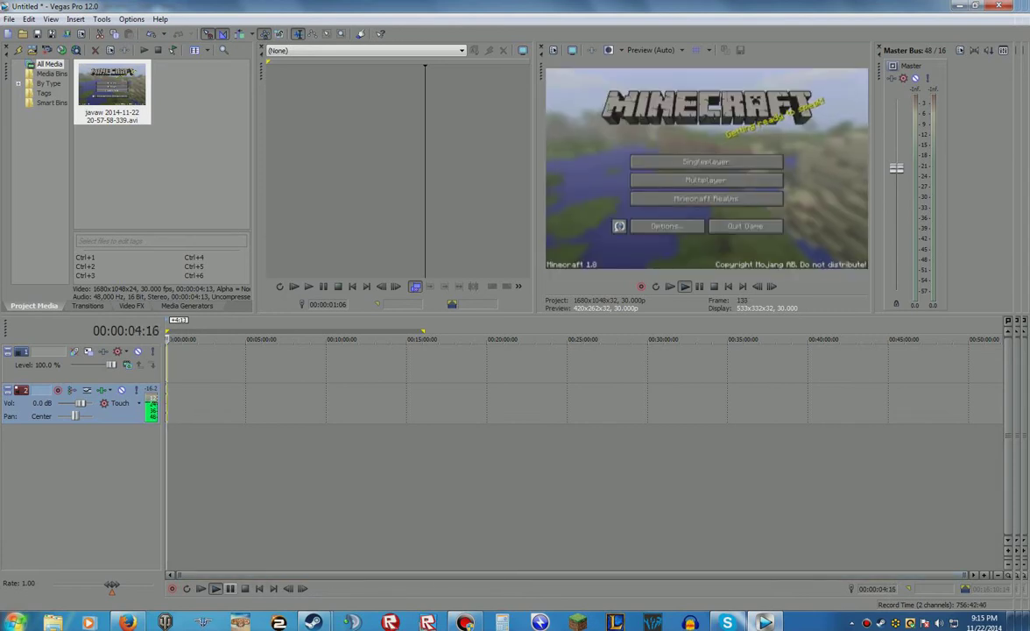
click(231, 588)
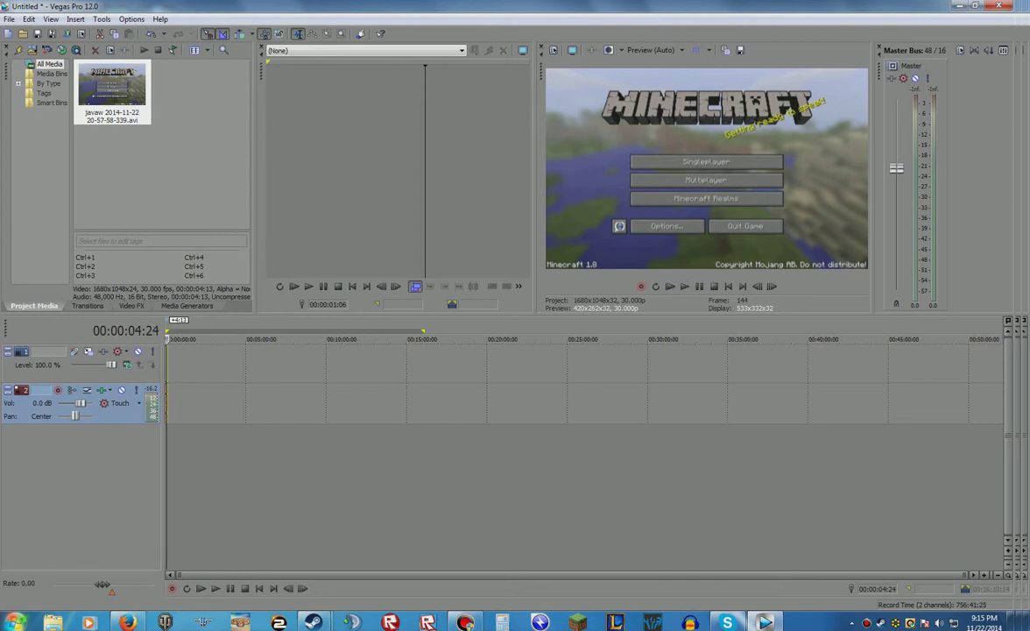
key(Left)
key(Left)
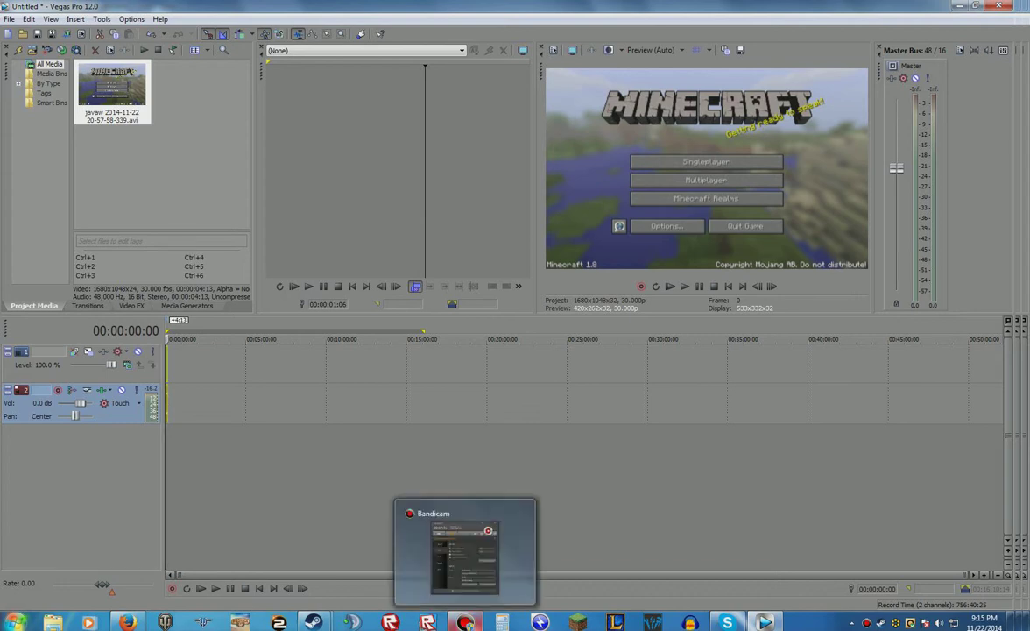
click(466, 622)
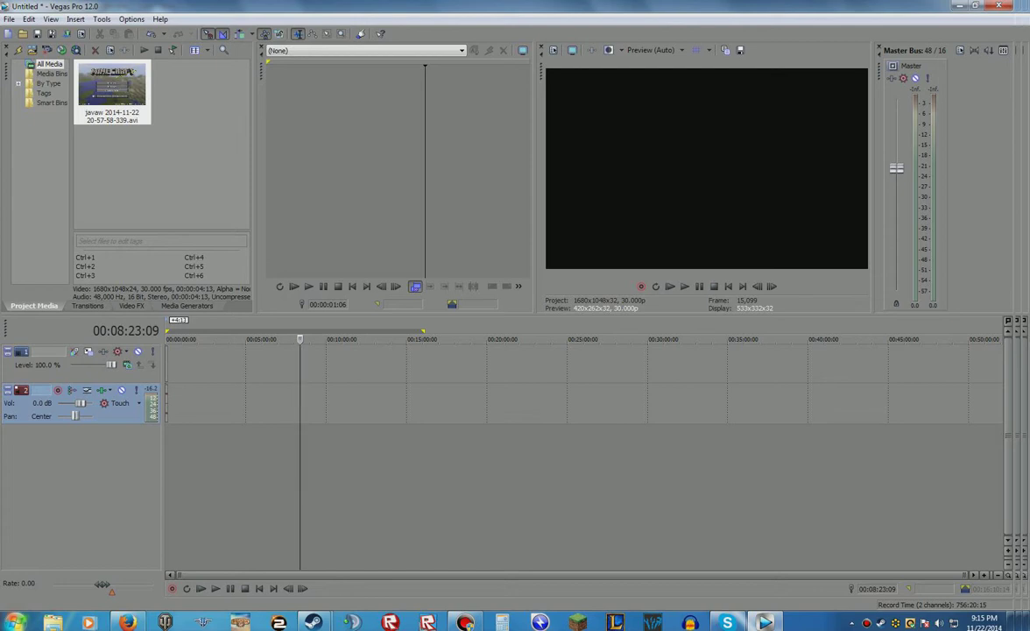
In Vegas Pro, delete the javaw clip at the start of the timeline and remove all unused media from the project.
drag(202, 473, 167, 473)
key(Delete)
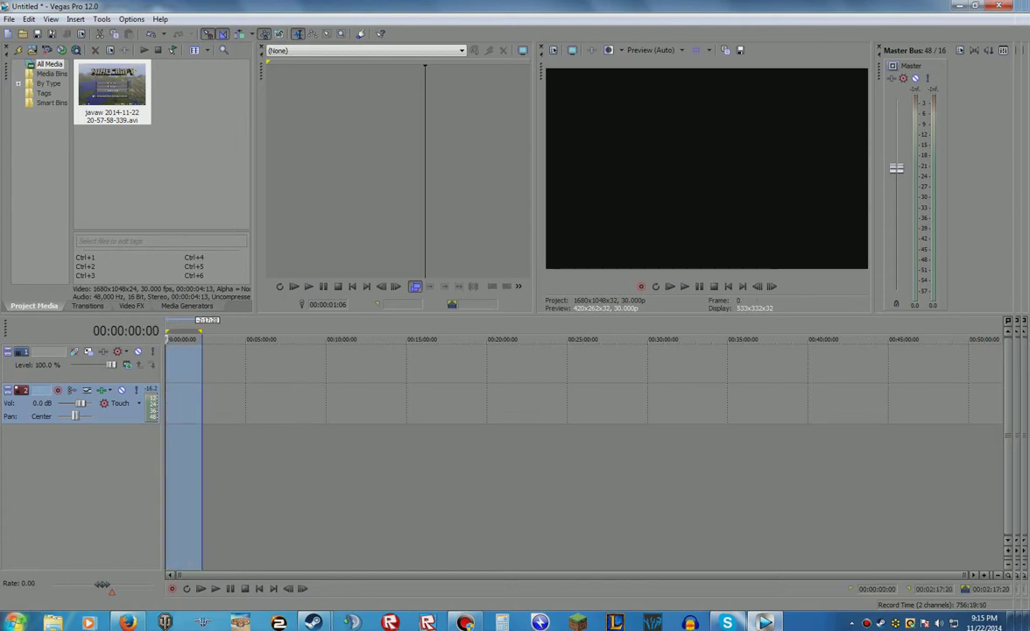
click(17, 50)
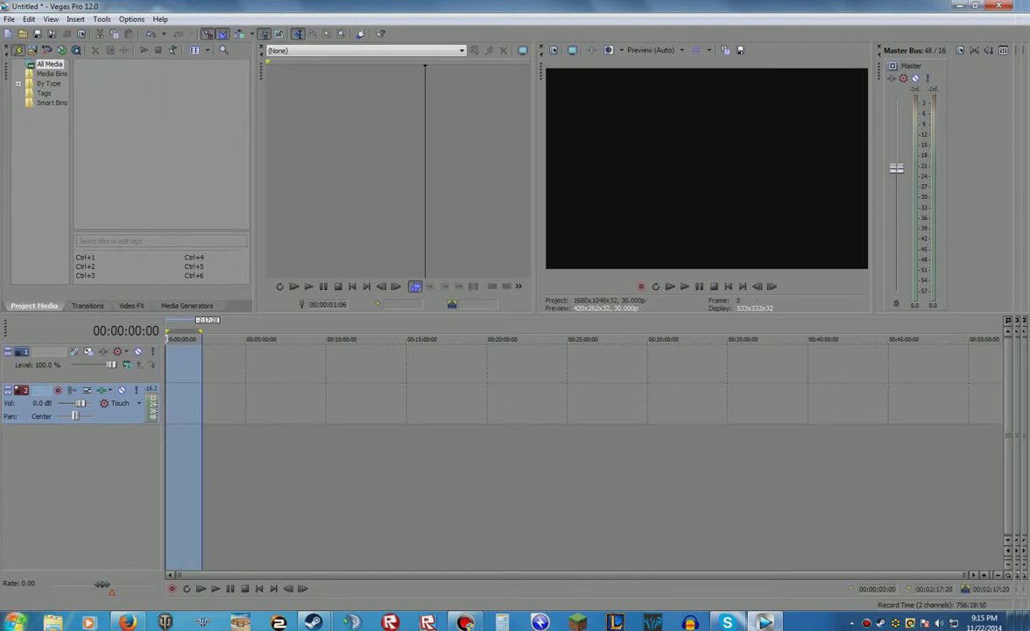
click(168, 473)
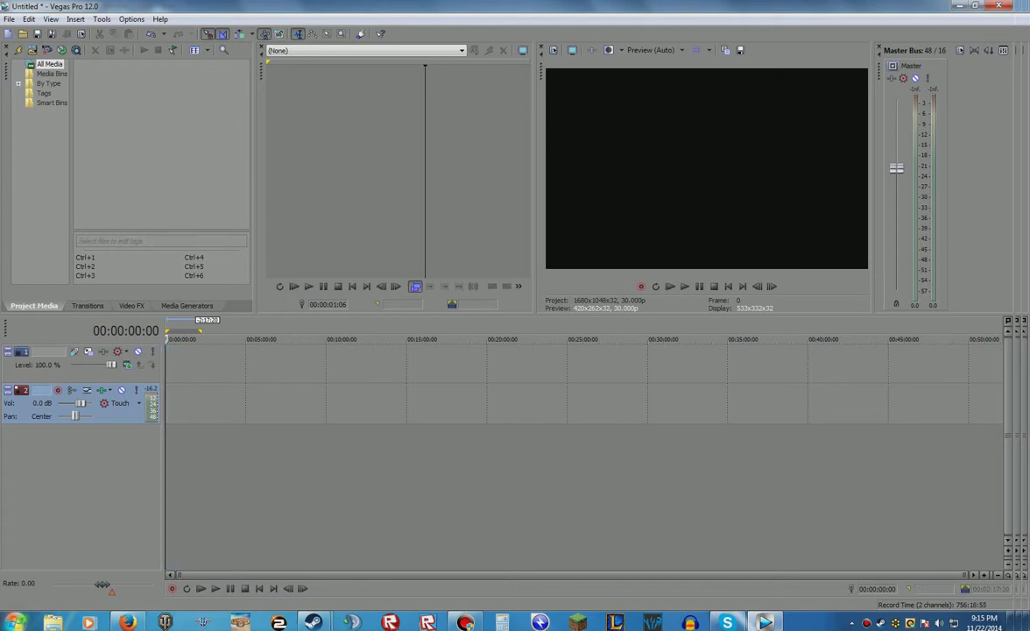